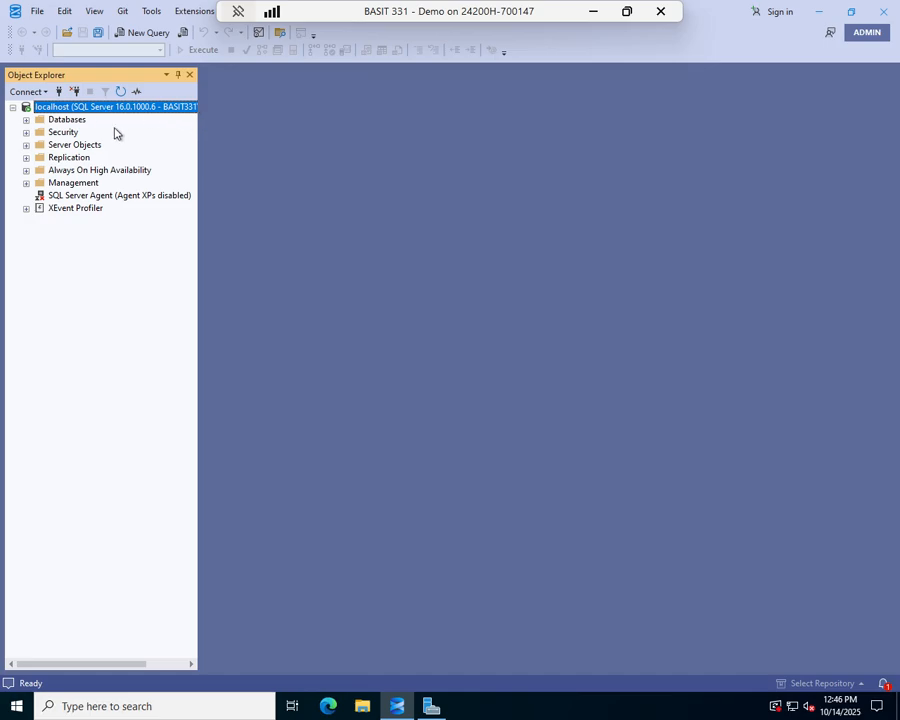
Step: Expand Security and Server Roles in Object Explorer to list the fixed server roles, including diskadmin
left_click(26, 132)
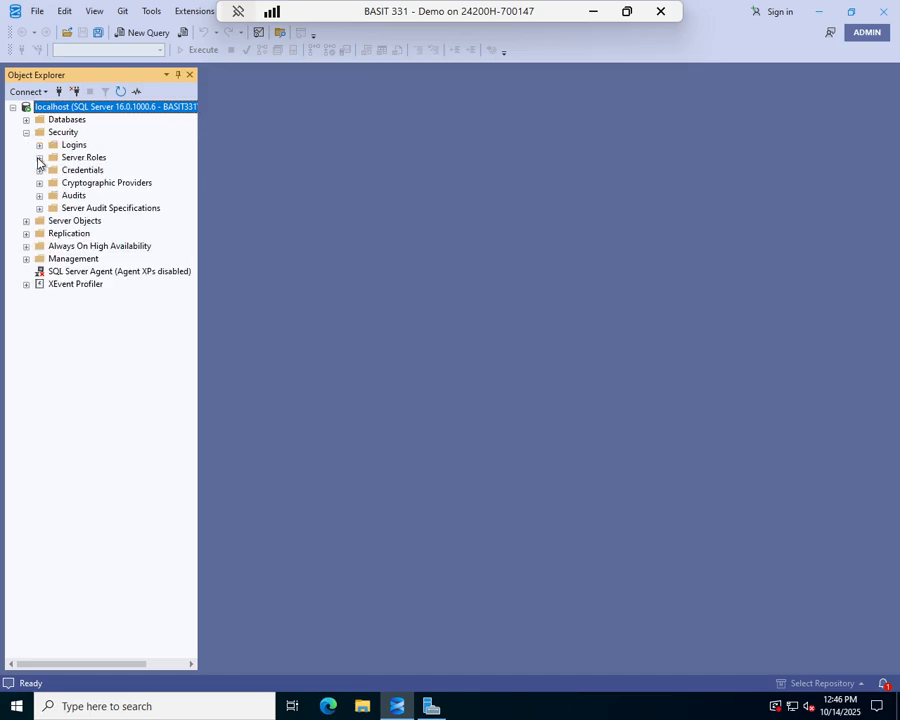
left_click(39, 158)
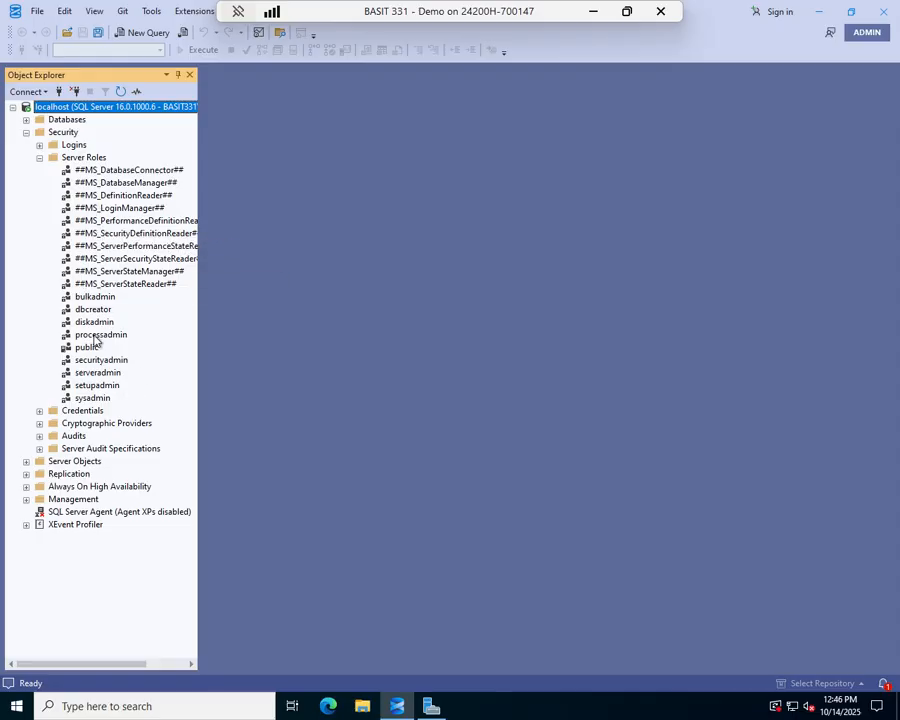
right_click(102, 158)
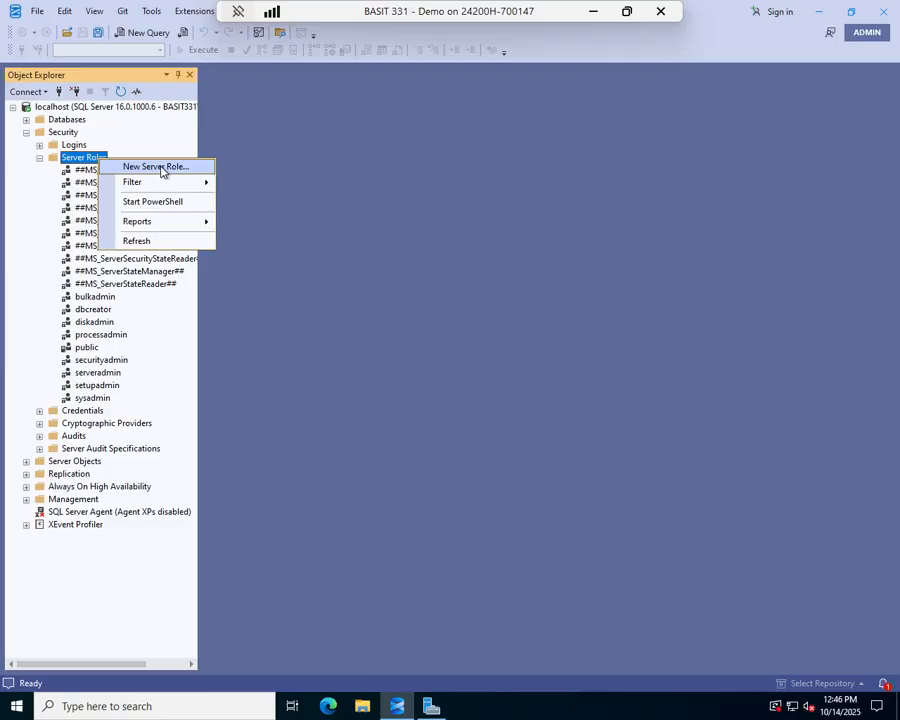
left_click(314, 254)
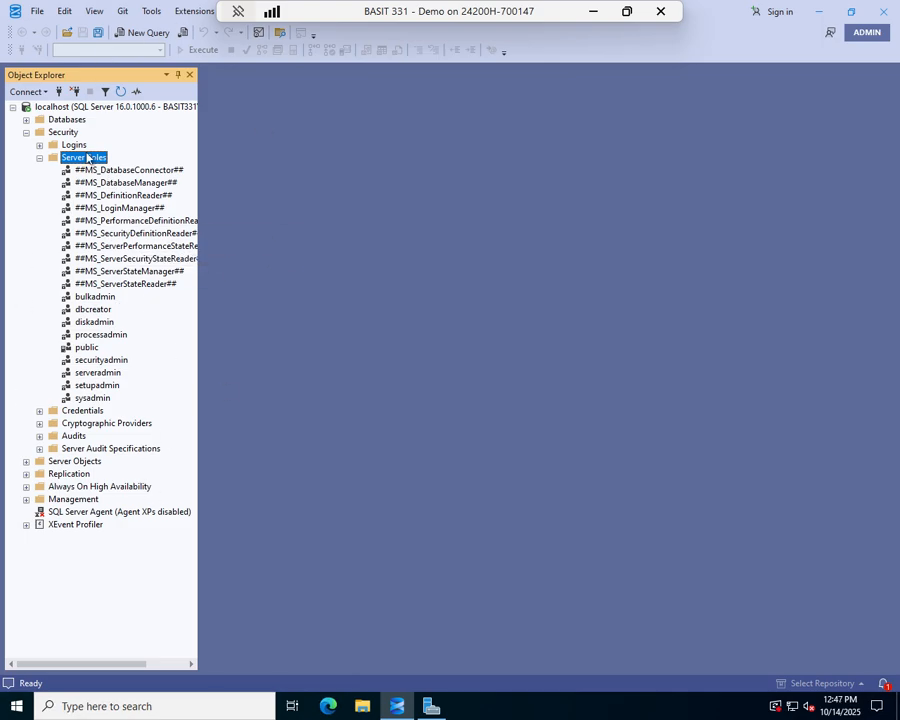
Step: Expand AdventureWorksLT2022's Security > Roles > Database Roles to list db_accessadmin through db_securityadmin
left_click(26, 120)
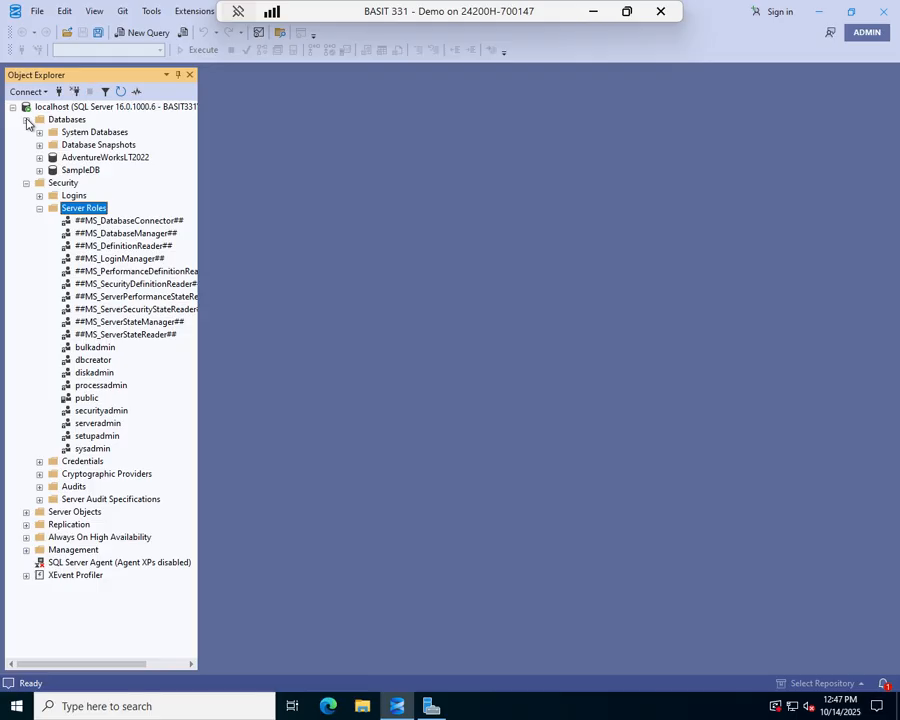
left_click(40, 158)
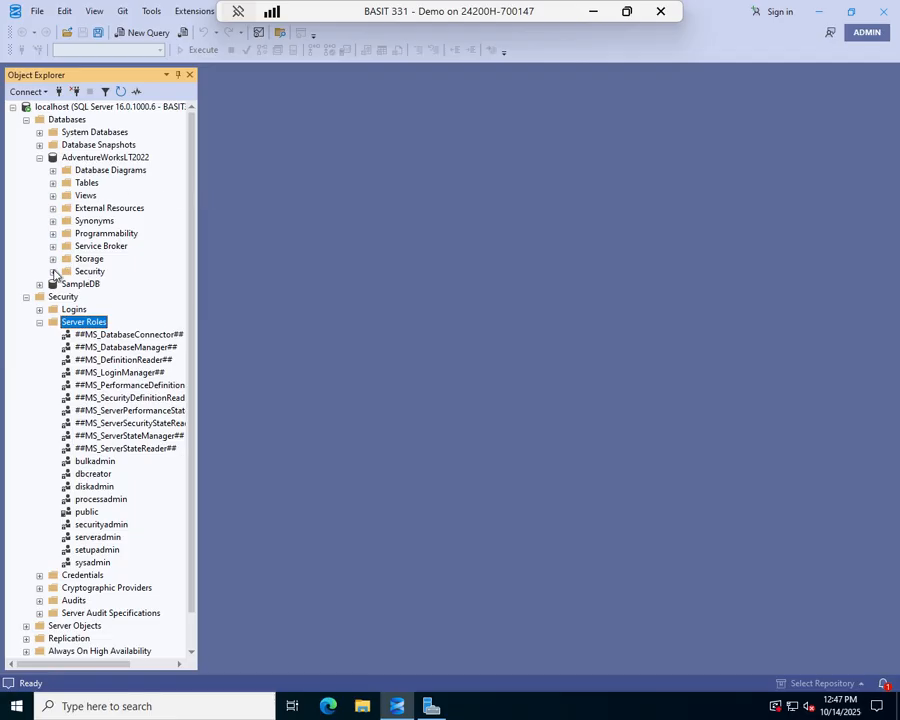
left_click(53, 272)
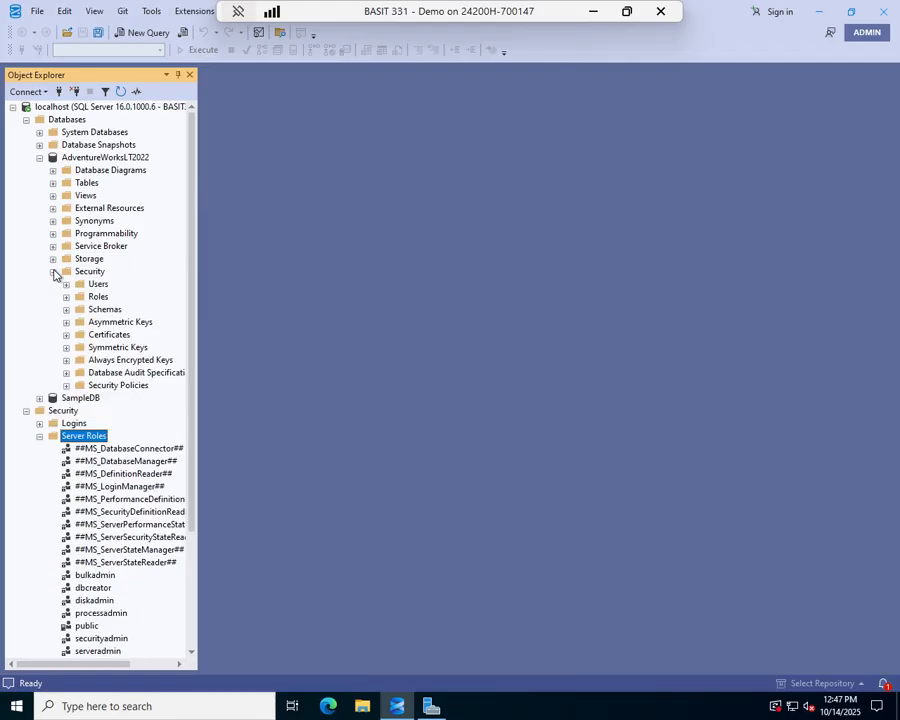
left_click(100, 297)
double_click(100, 297)
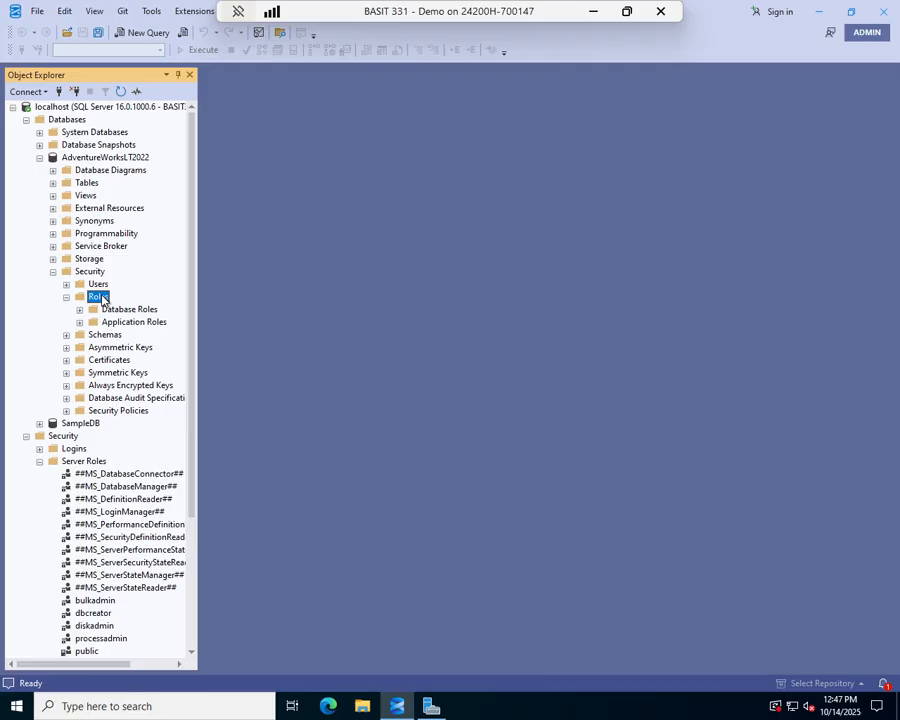
double_click(128, 310)
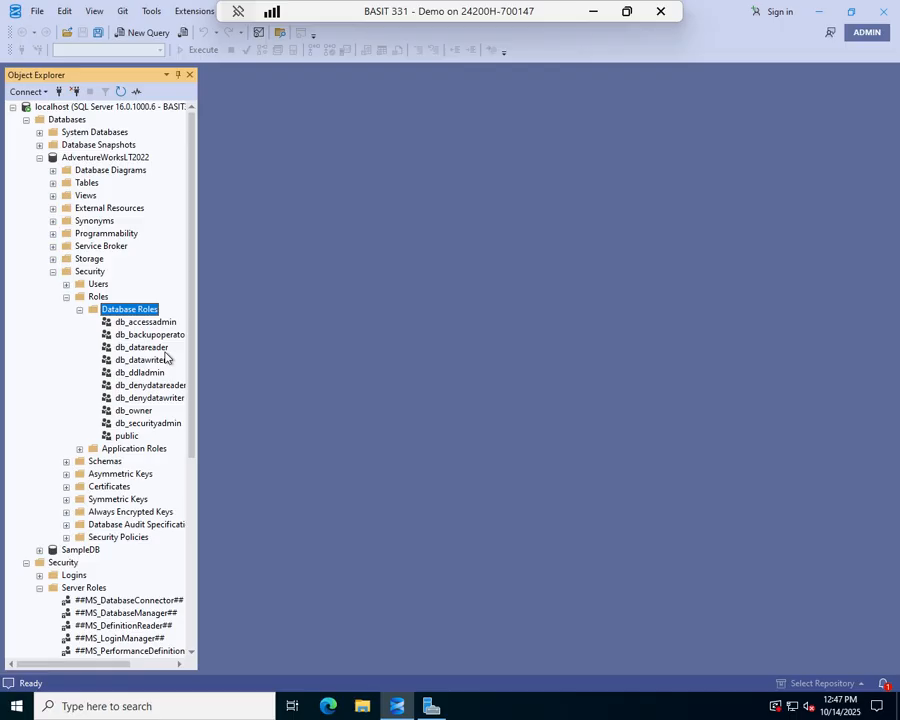
Step: Collapse the database's Roles and Security folders and re-expand the server-level Server Roles list
left_click(66, 296)
left_click(52, 271)
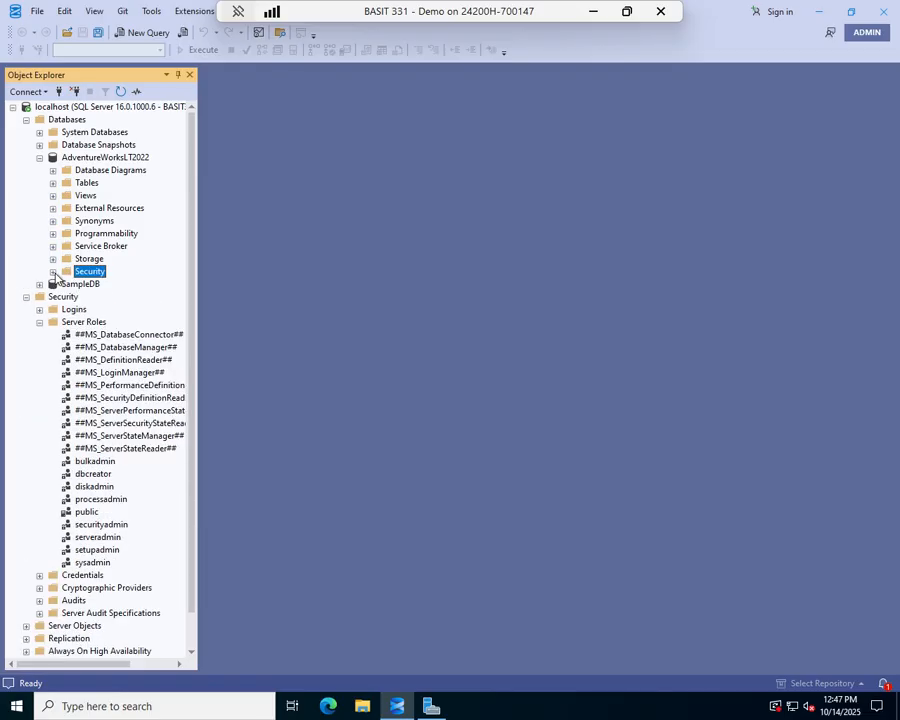
left_click(39, 322)
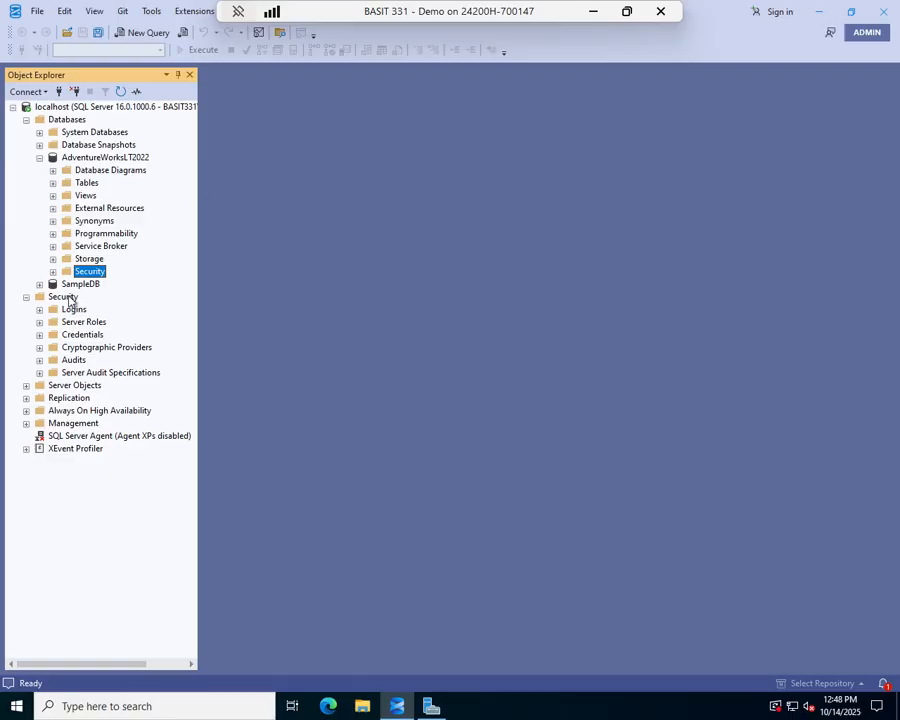
left_click(39, 322)
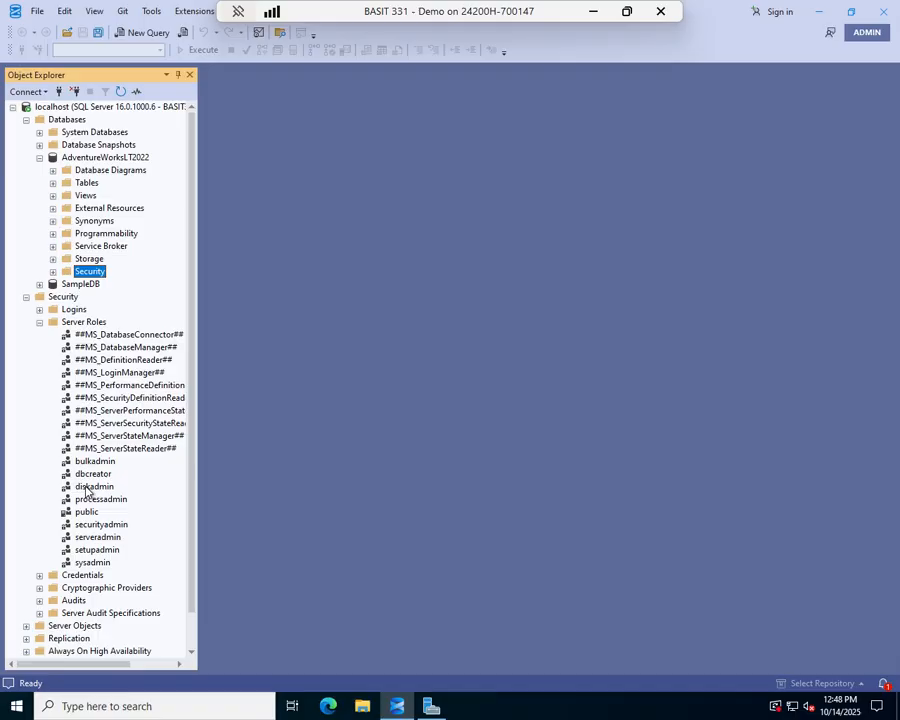
Step: Maximize Server Manager and launch Active Directory Users and Computers from Tools
left_click(431, 705)
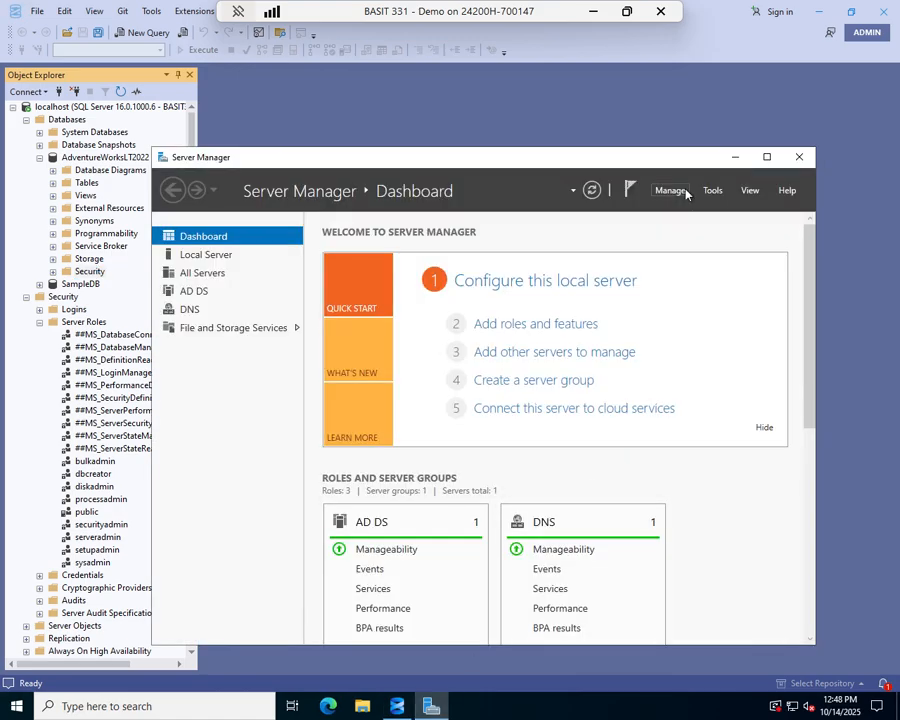
left_click(767, 157)
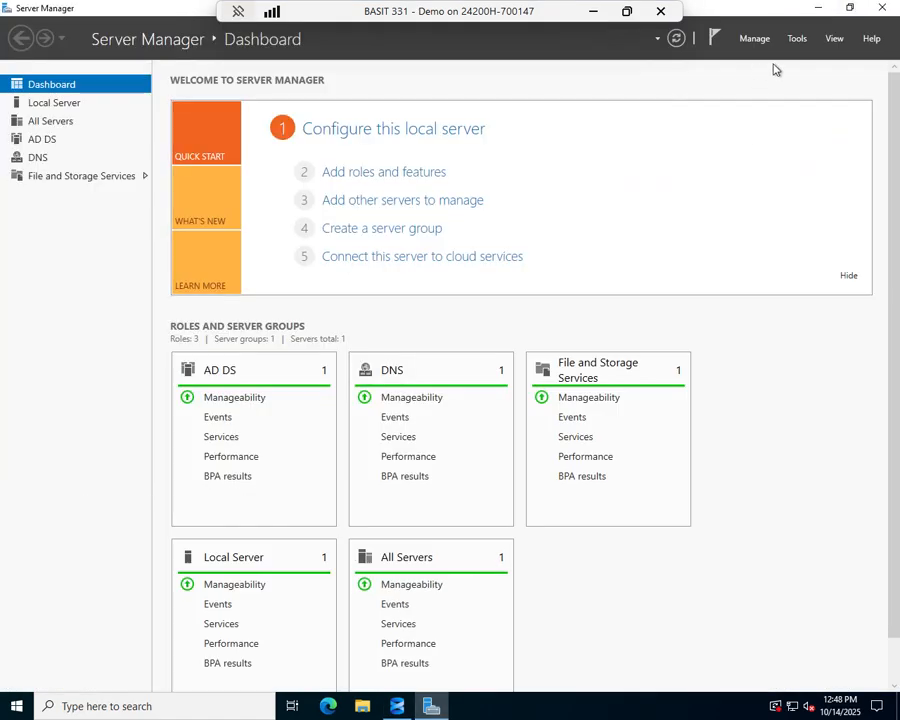
left_click(797, 40)
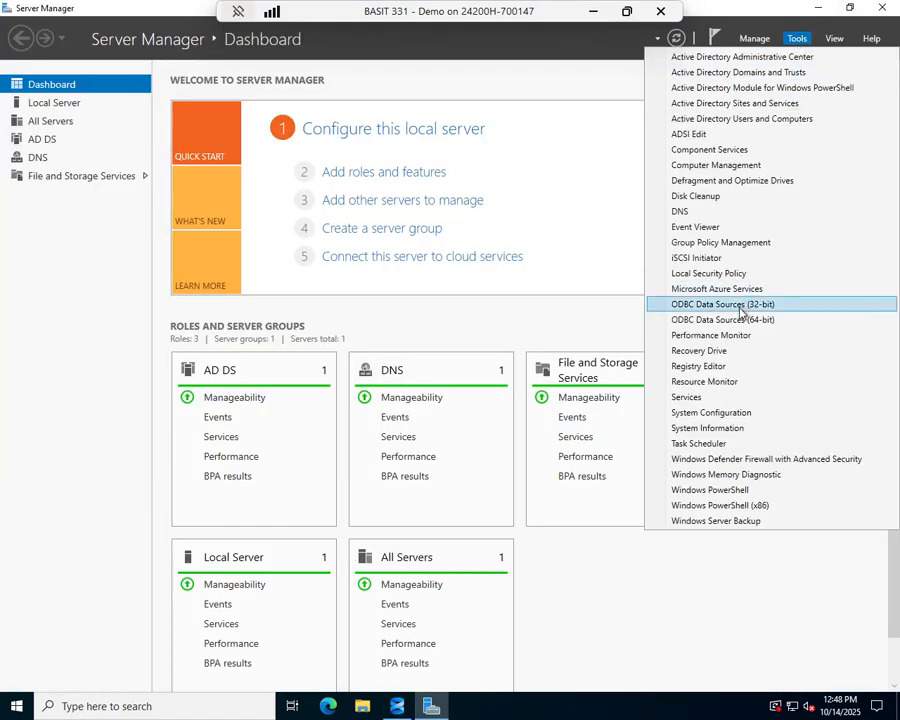
left_click(713, 120)
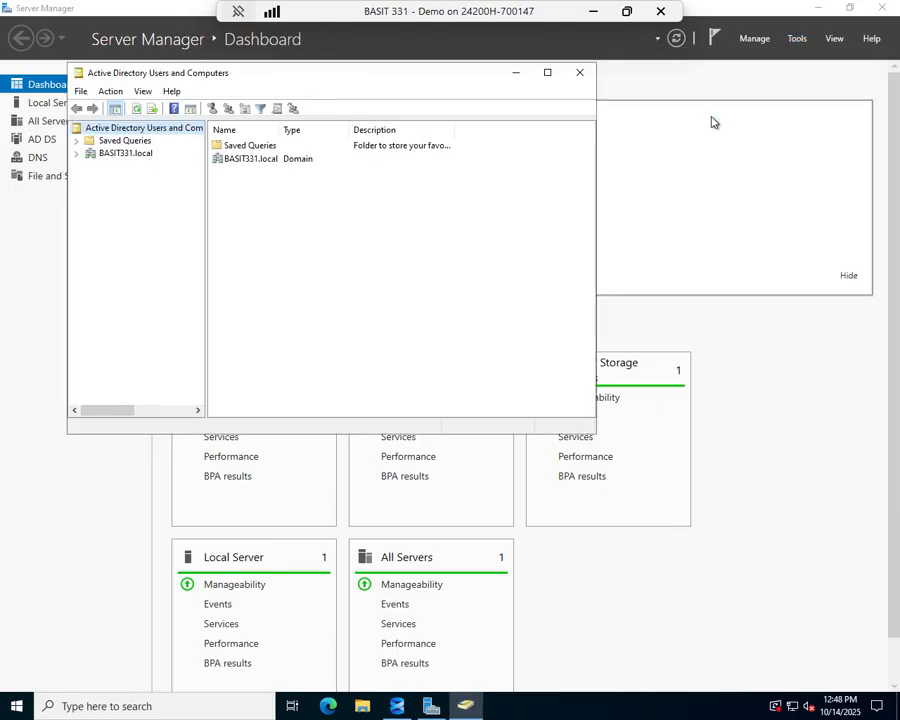
Step: Start a new user in the BASIT331.local Users container
left_click(77, 154)
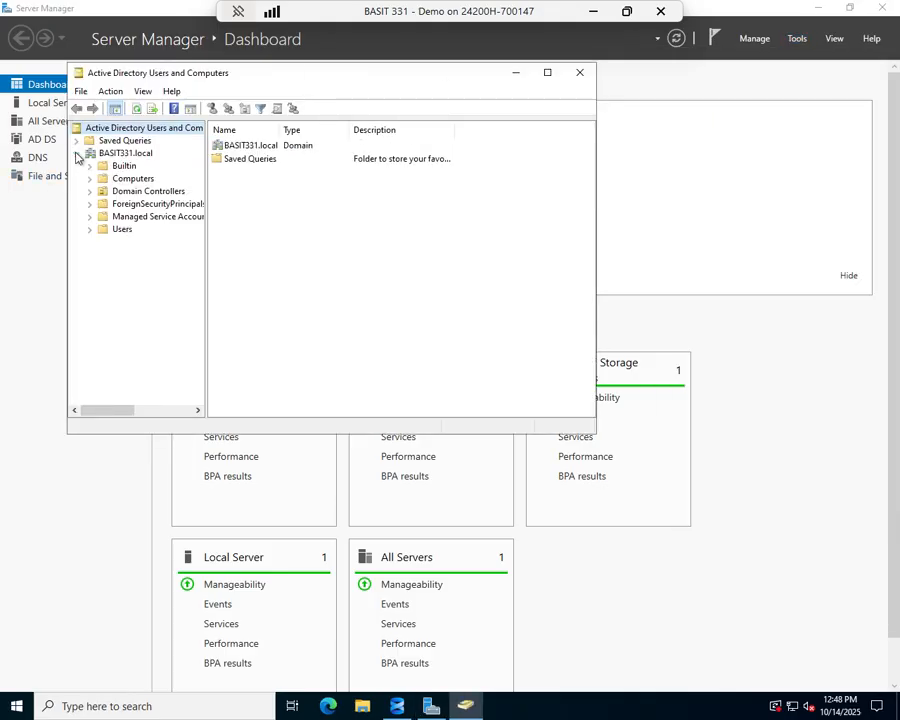
right_click(121, 231)
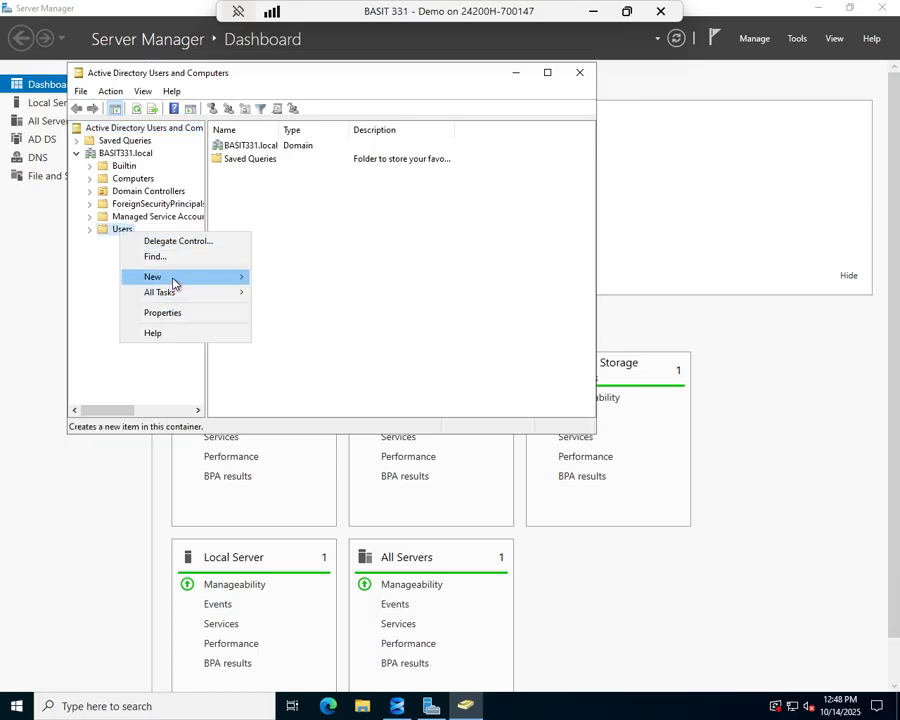
mouse_move(174, 278)
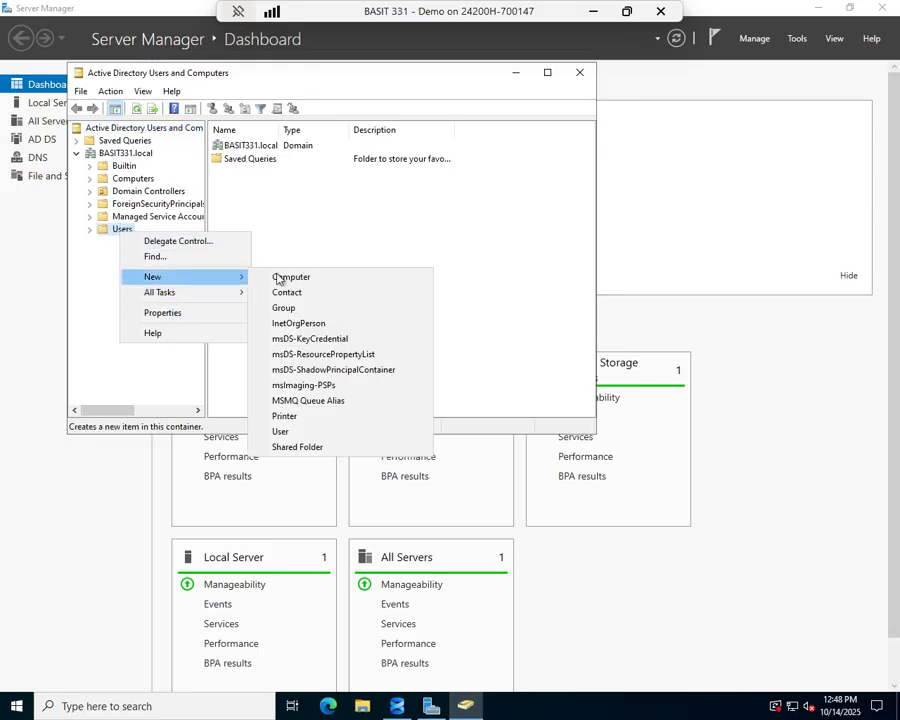
left_click(296, 432)
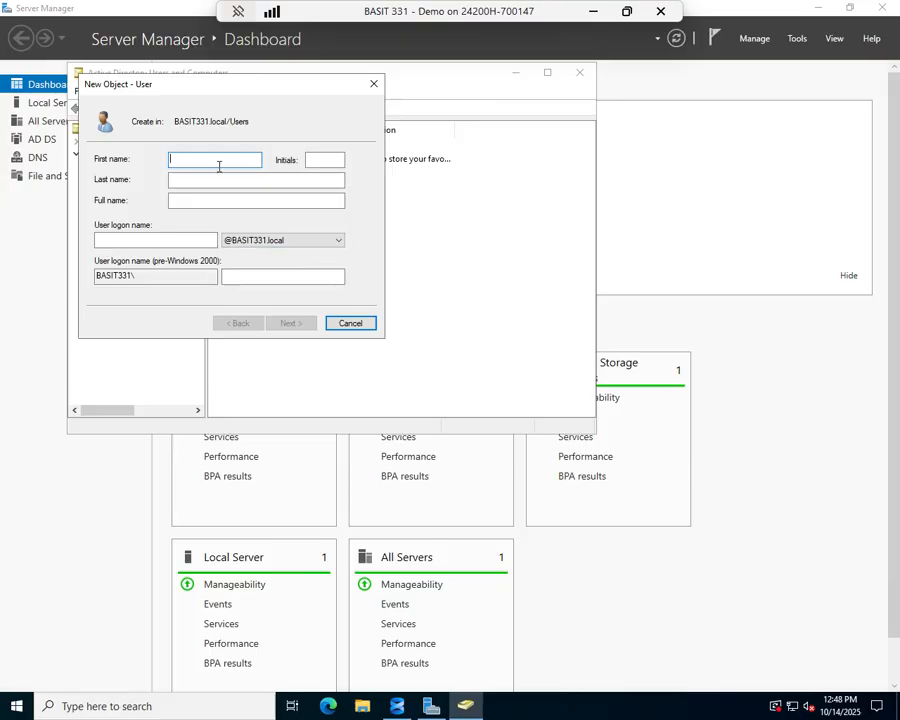
Step: Enter the new user's first name, last name and logon name, then continue
type("Pedro")
key("Tab")
key("Tab")
type("Ra")
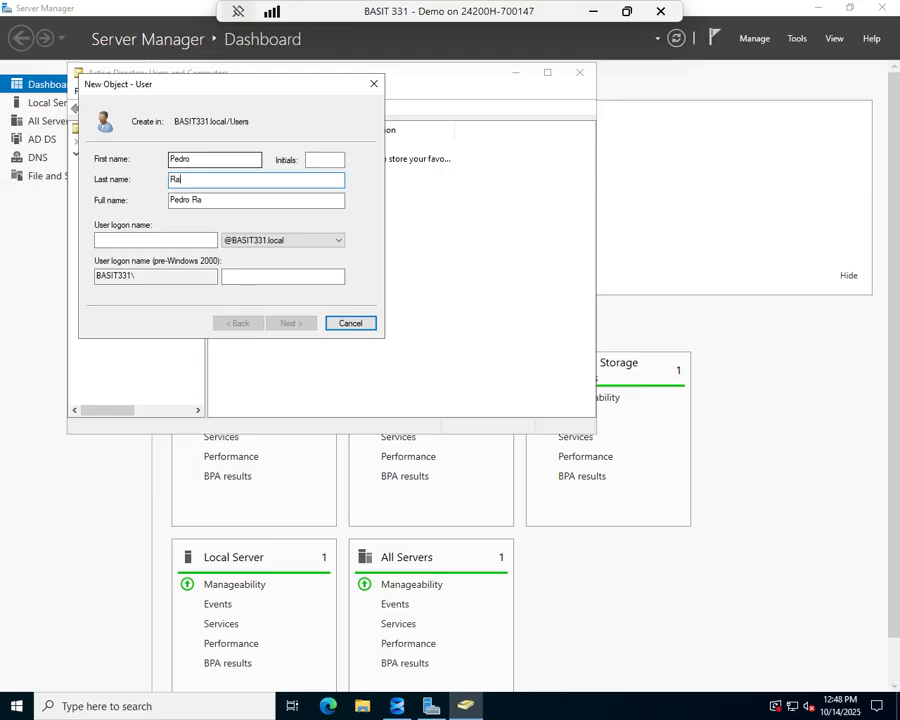
type("mirez")
key("Tab")
key("Tab")
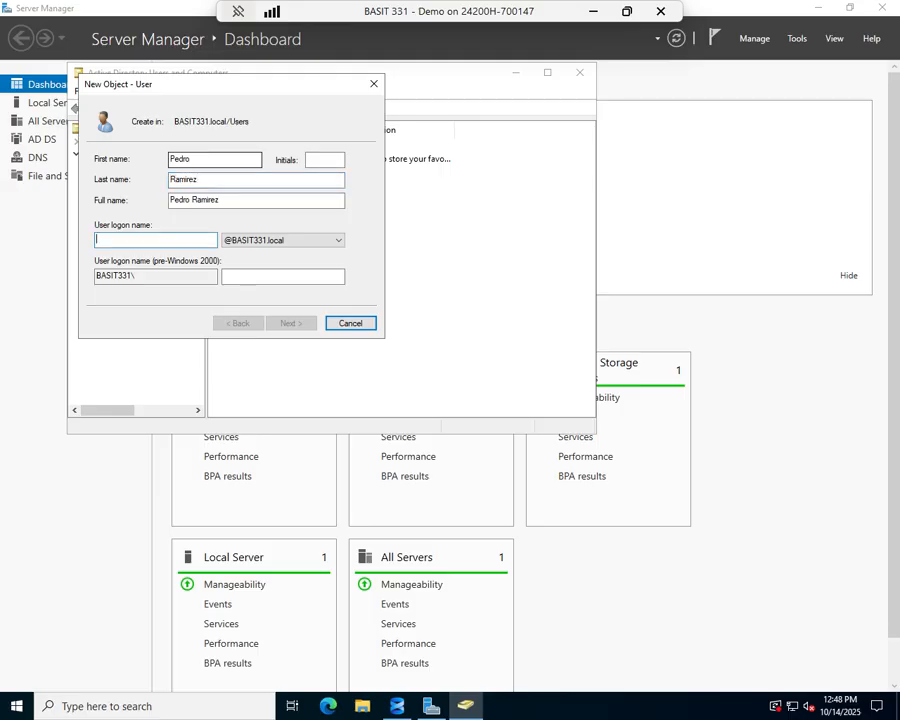
type("p")
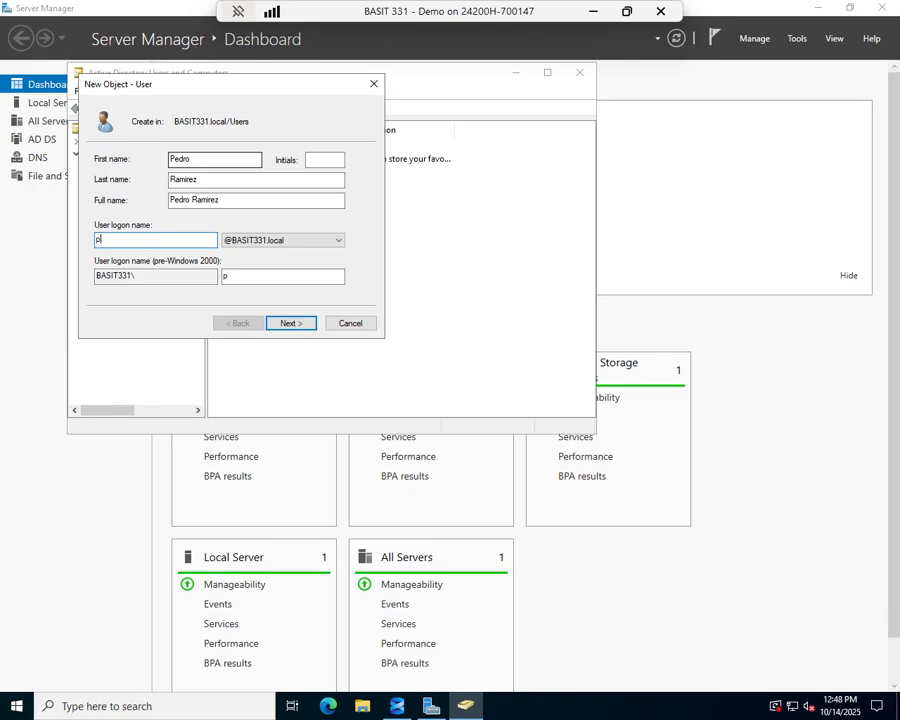
type("ramirez")
left_click(301, 326)
Step: Set the account password without forcing a change at next logon and finish creating the user
type("••••••••")
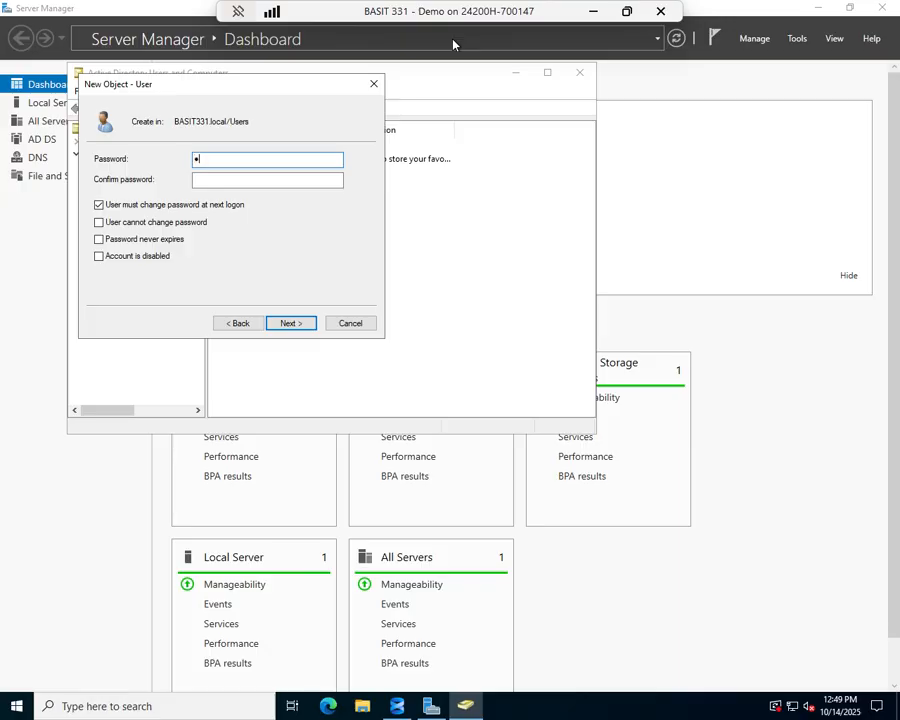
type("•")
key("Tab")
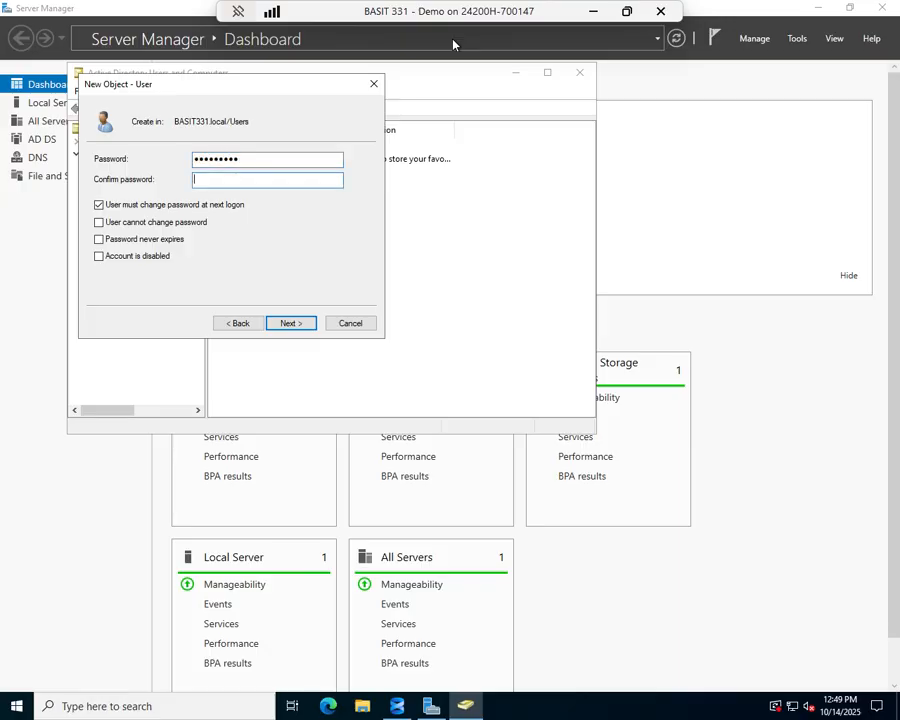
type("•••••••••")
left_click(158, 206)
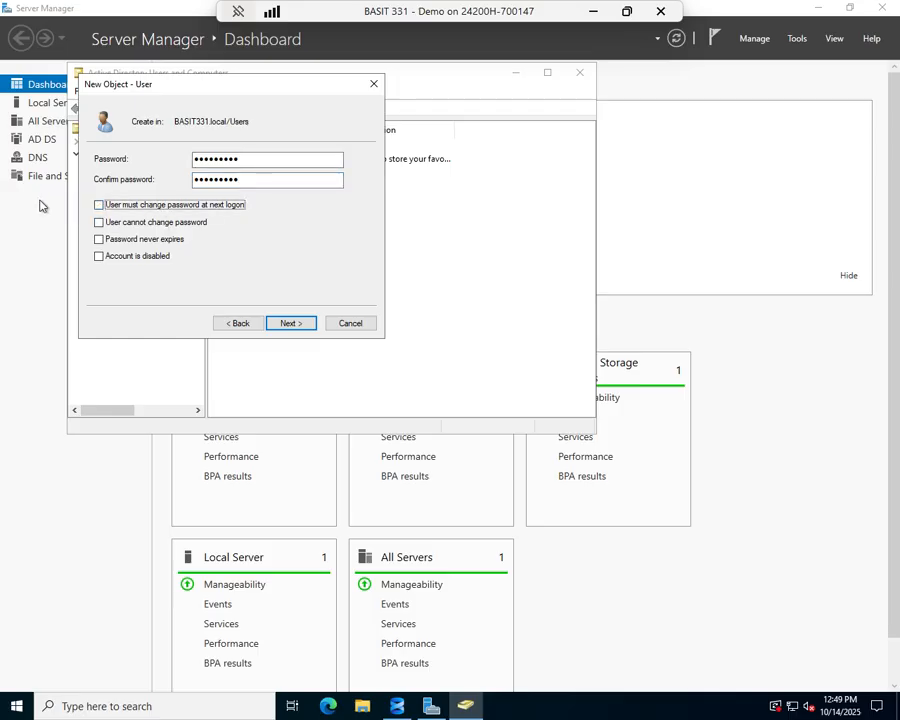
left_click(293, 326)
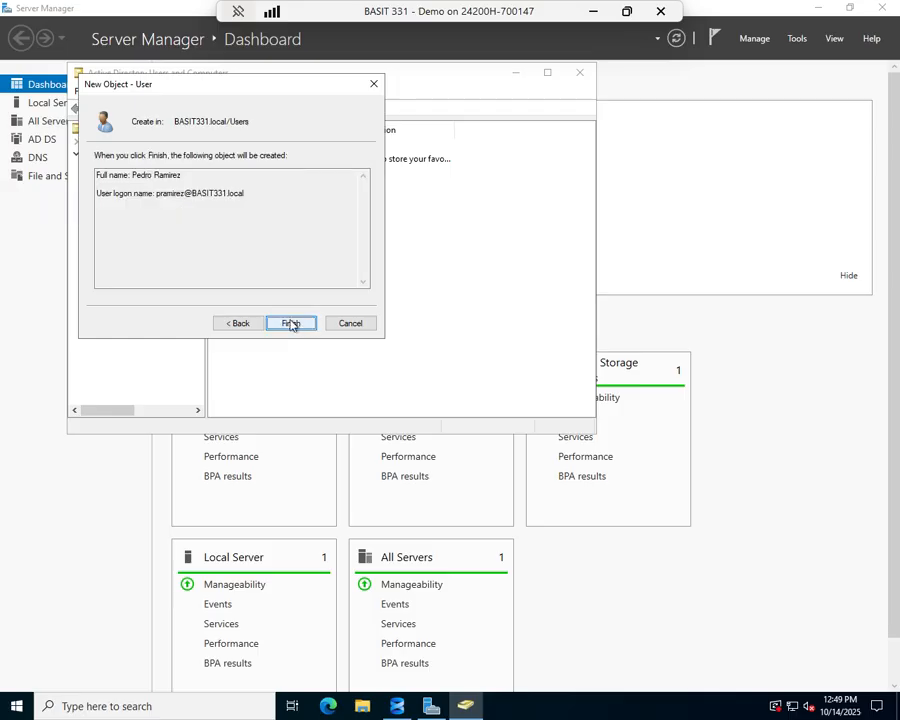
left_click(292, 323)
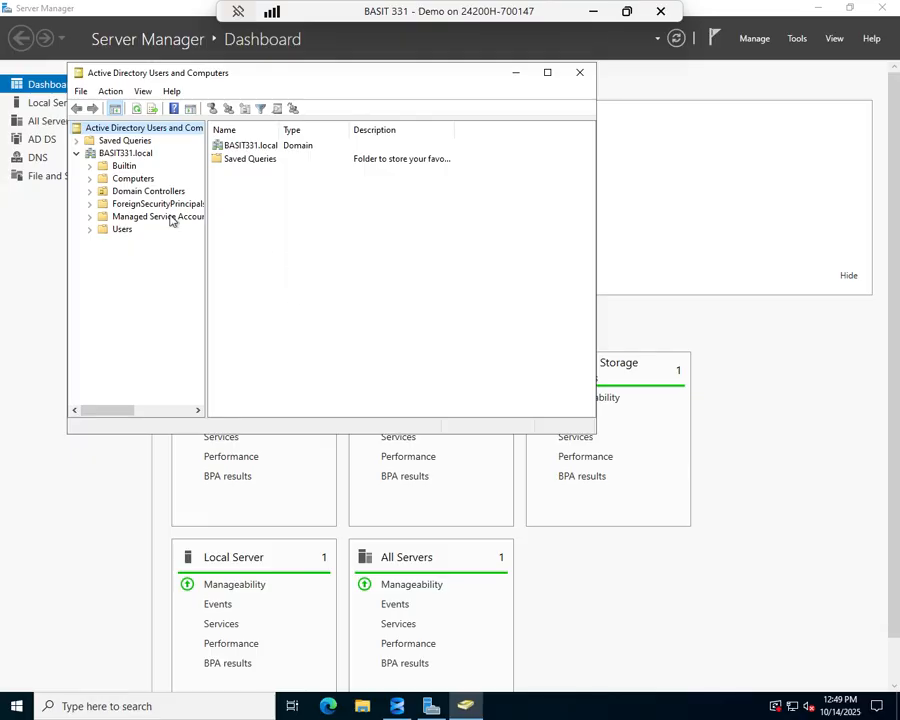
Step: Browse the Users container to find the newly created account
left_click(127, 230)
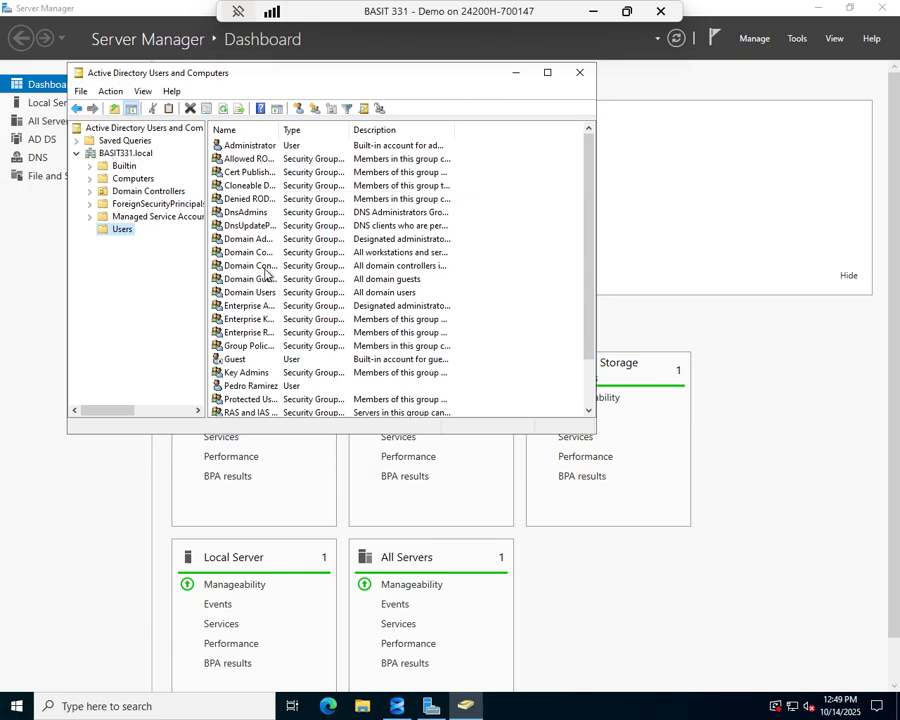
scroll(265, 280, "down", 2)
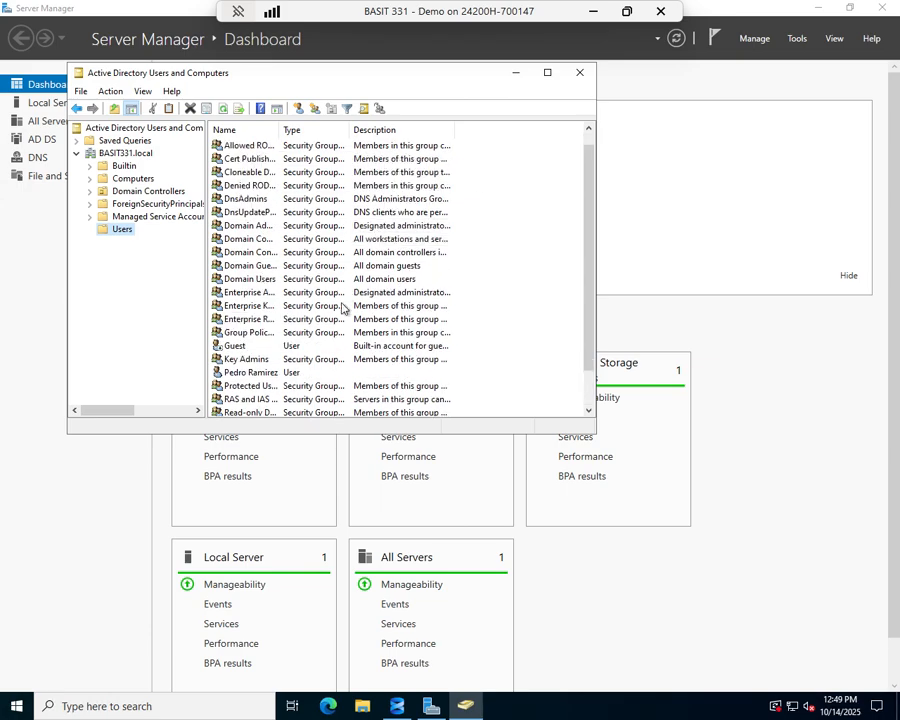
scroll(288, 316, "down", 1)
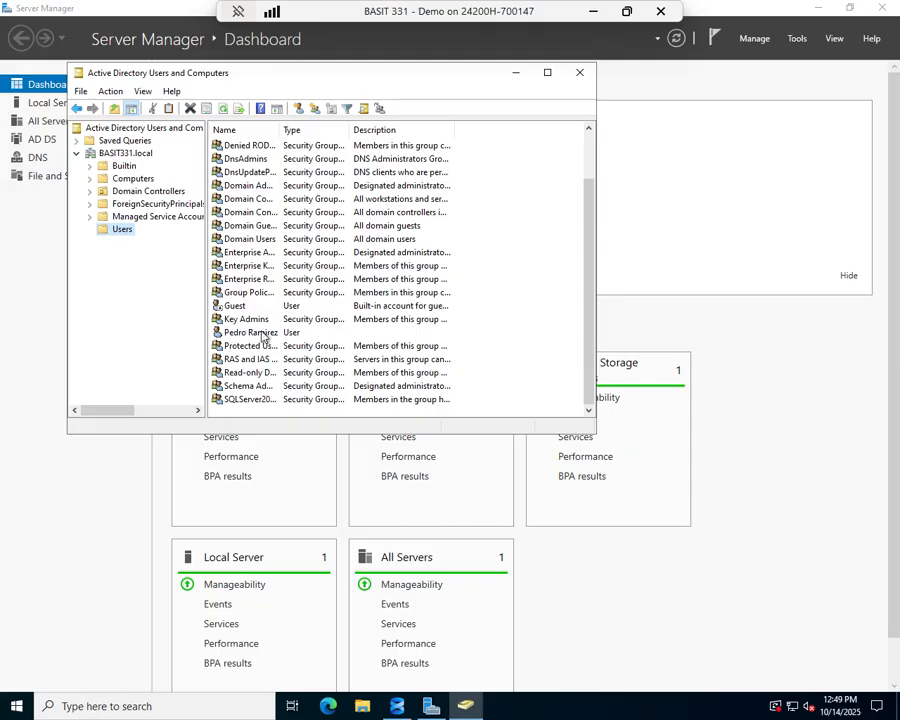
Step: Add the user to the Server Operators group via Member Of, then close Active Directory Users and Computers
double_click(261, 333)
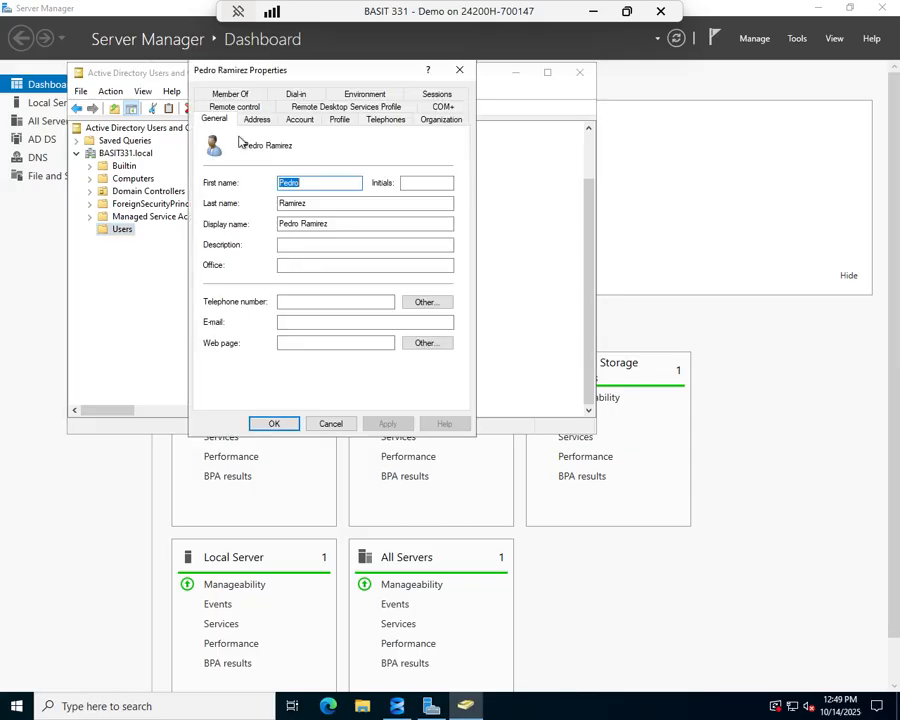
left_click(246, 93)
left_click(247, 290)
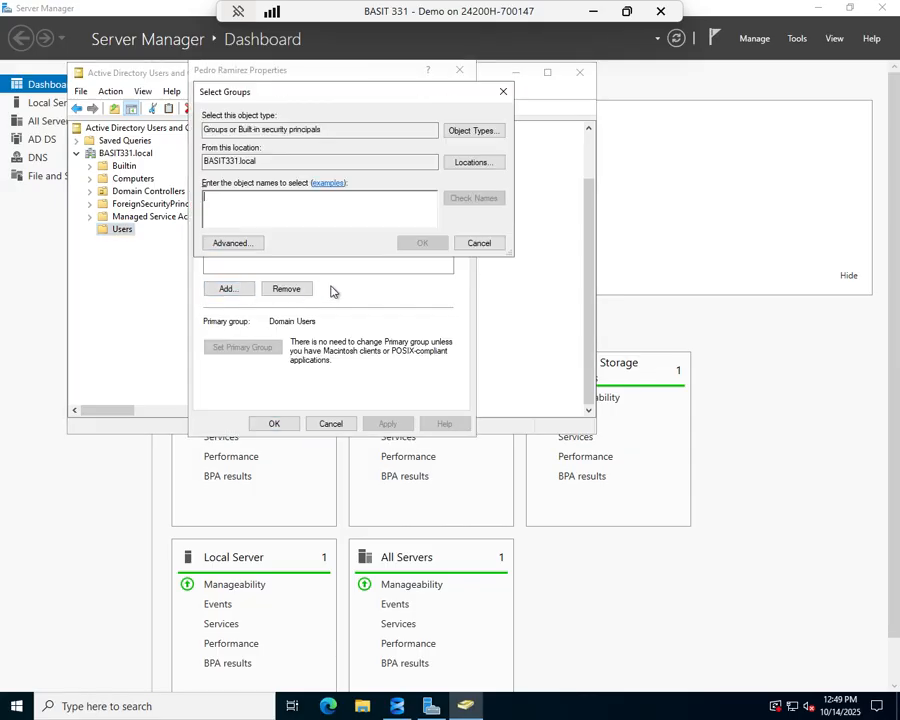
type("server op")
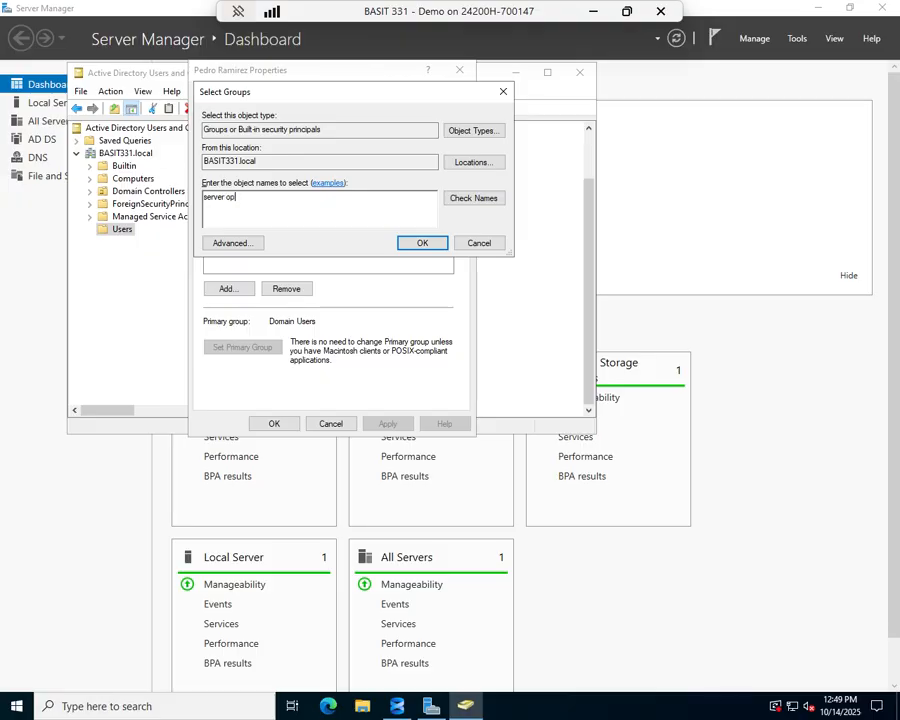
type("erators")
left_click(458, 201)
left_click(407, 236)
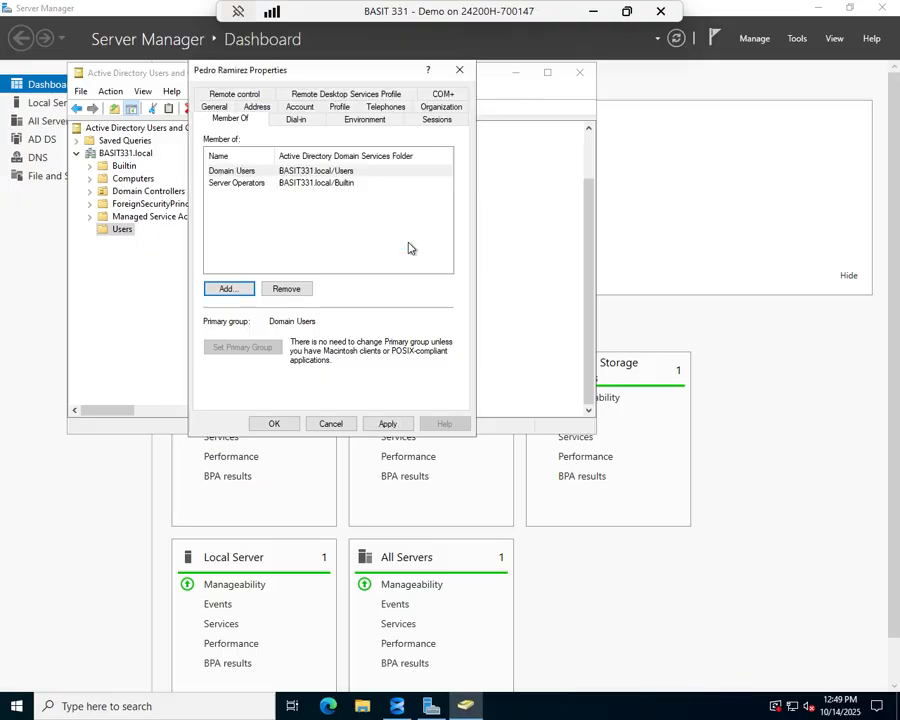
left_click(398, 424)
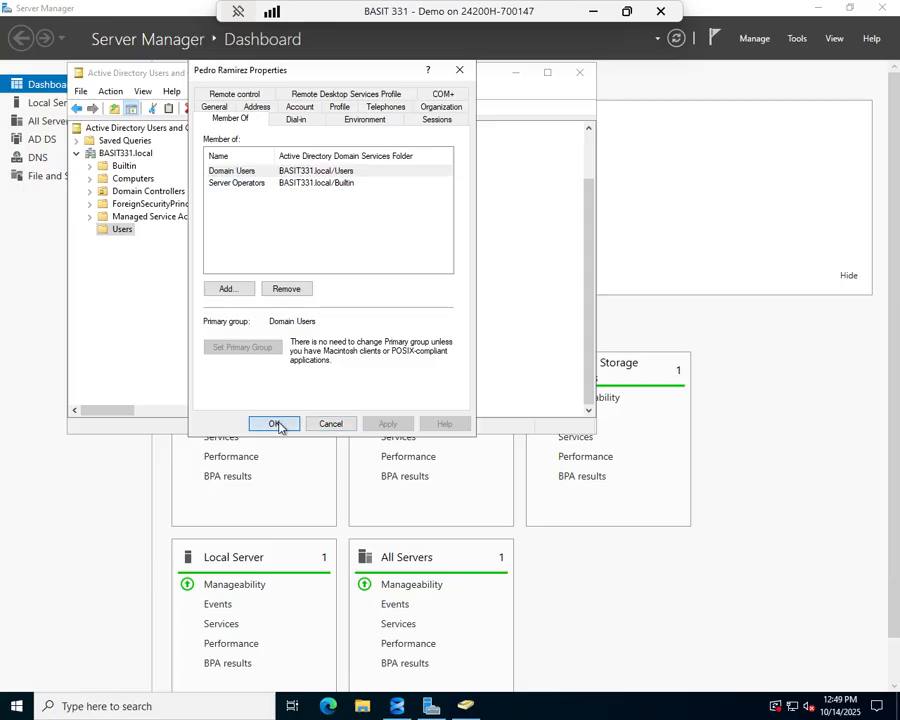
left_click(277, 424)
left_click(584, 80)
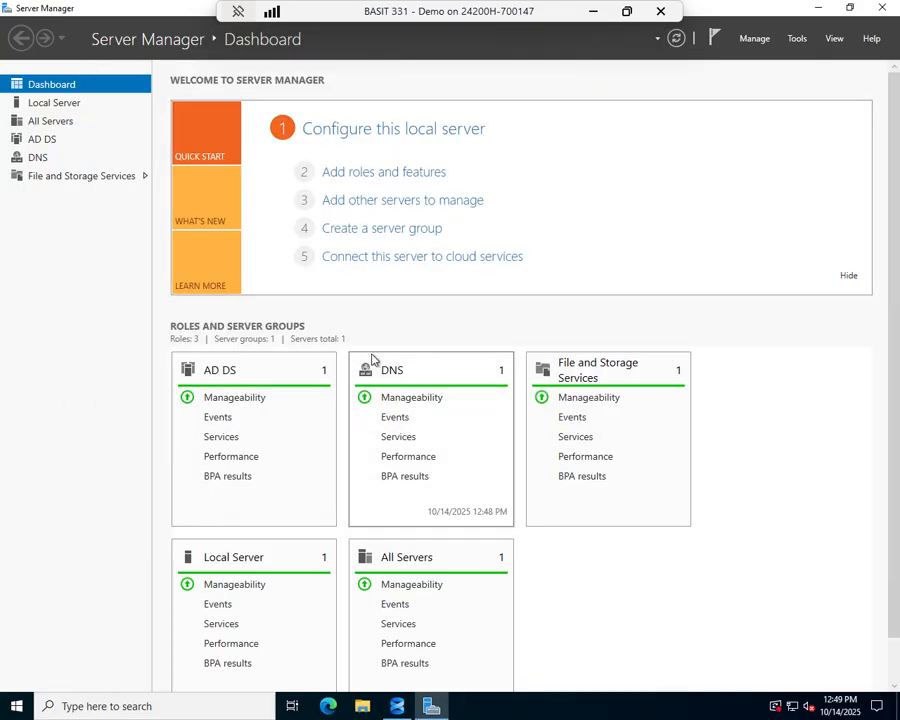
Step: Minimize Server Manager and bring up the context menu for the server's Logins folder in SSMS
left_click(817, 8)
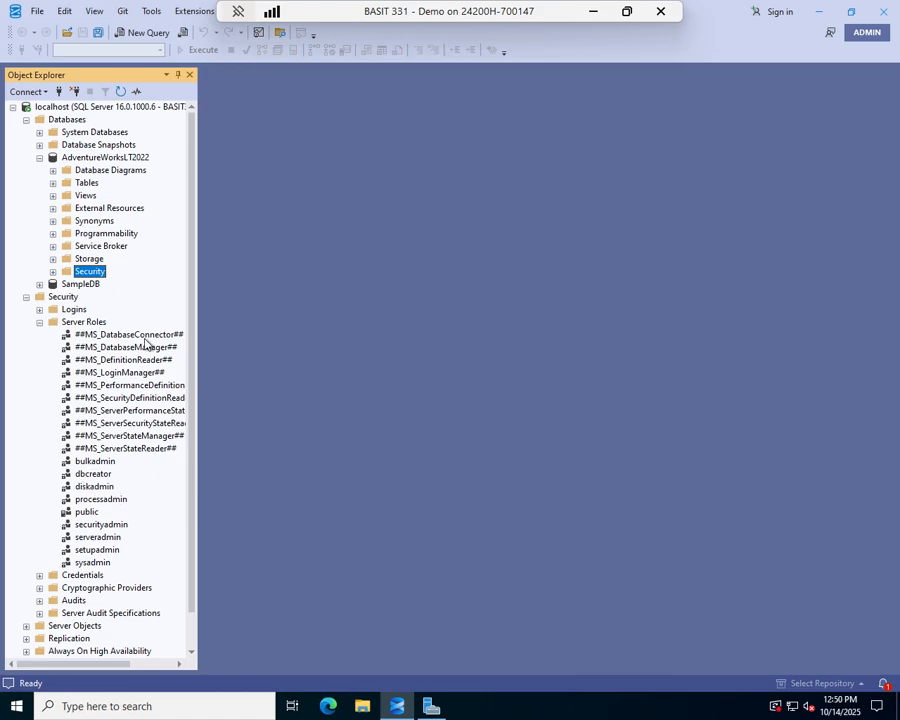
right_click(78, 310)
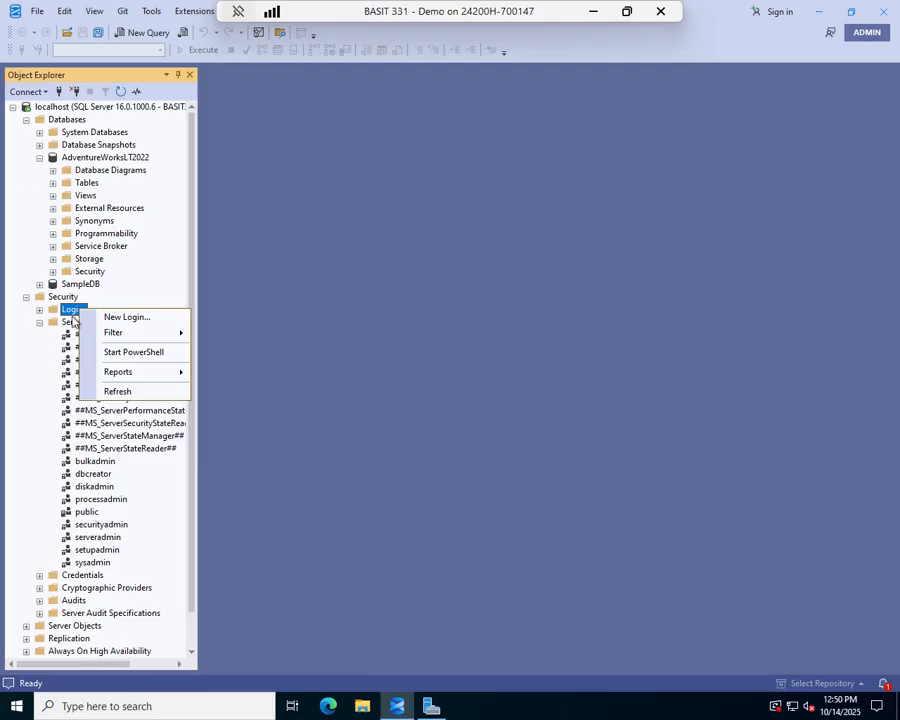
Step: Start a New Login and resolve the domain user's Windows account as the login name
left_click(123, 319)
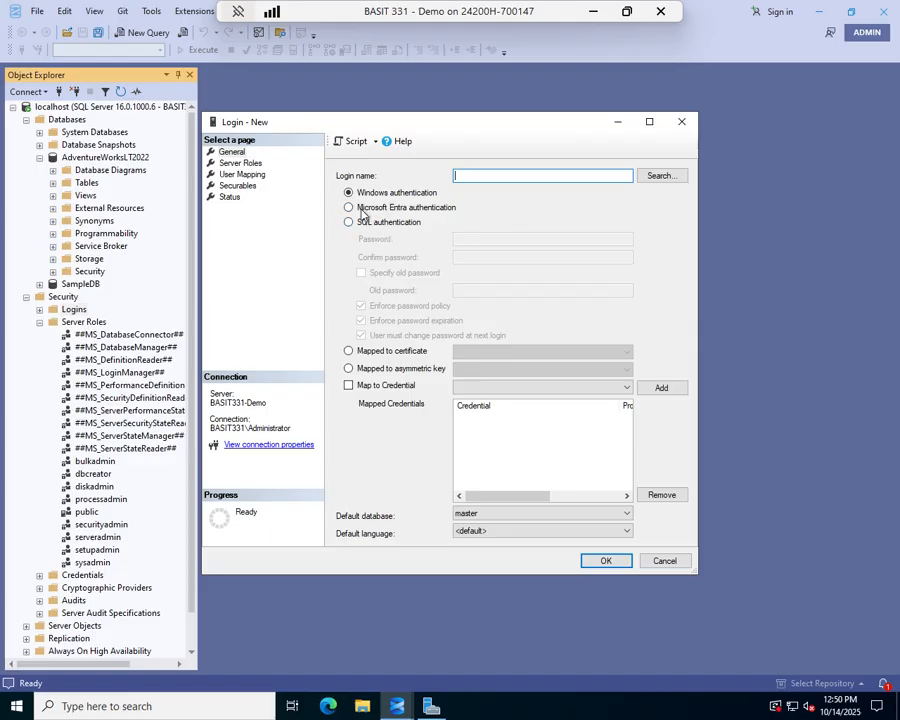
left_click(660, 177)
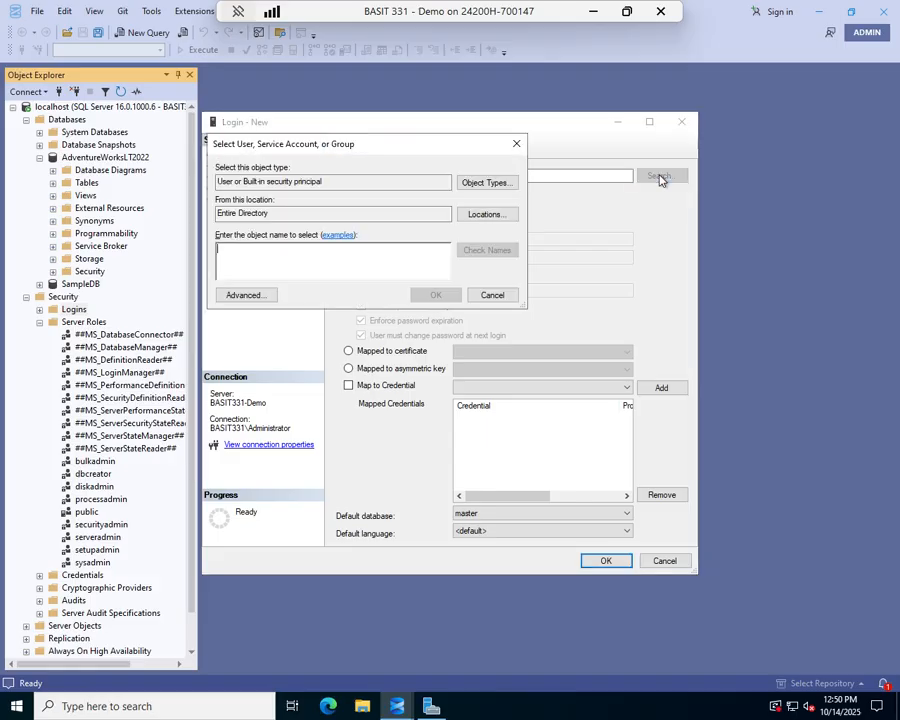
type("pedro")
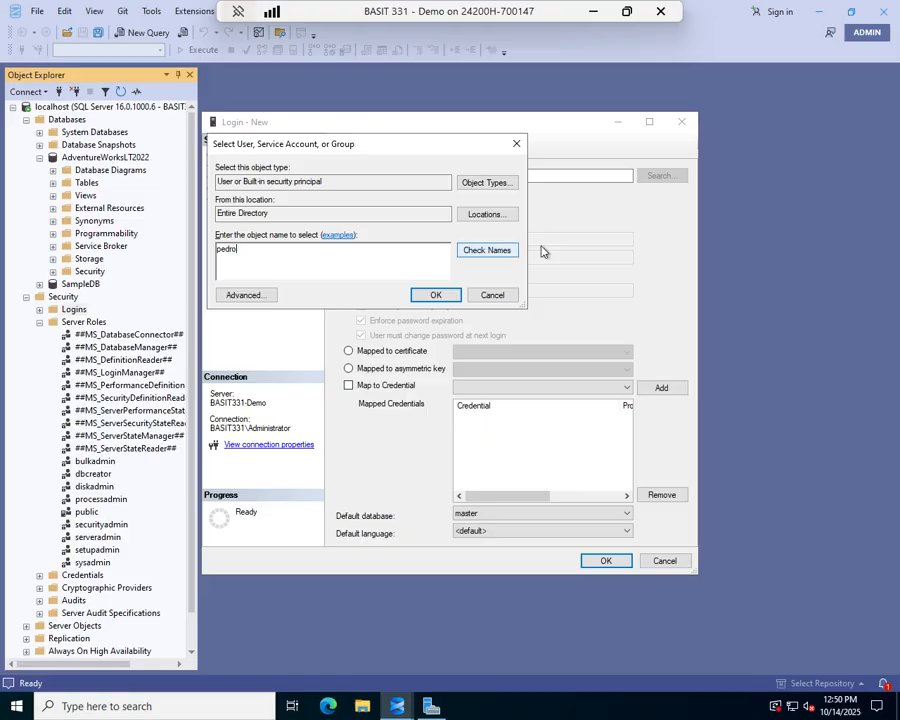
left_click(497, 253)
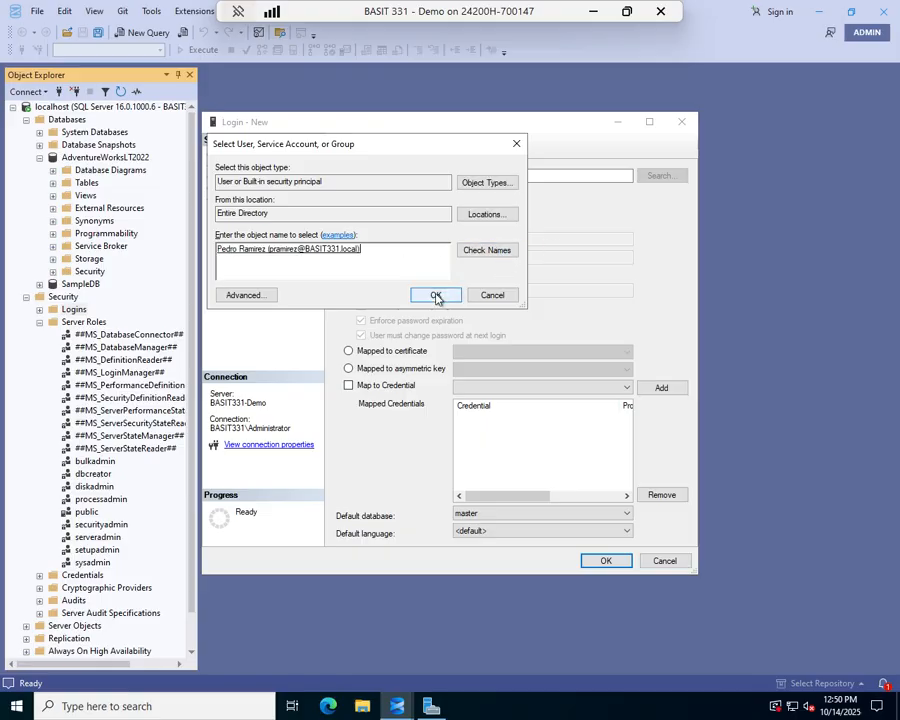
left_click(436, 294)
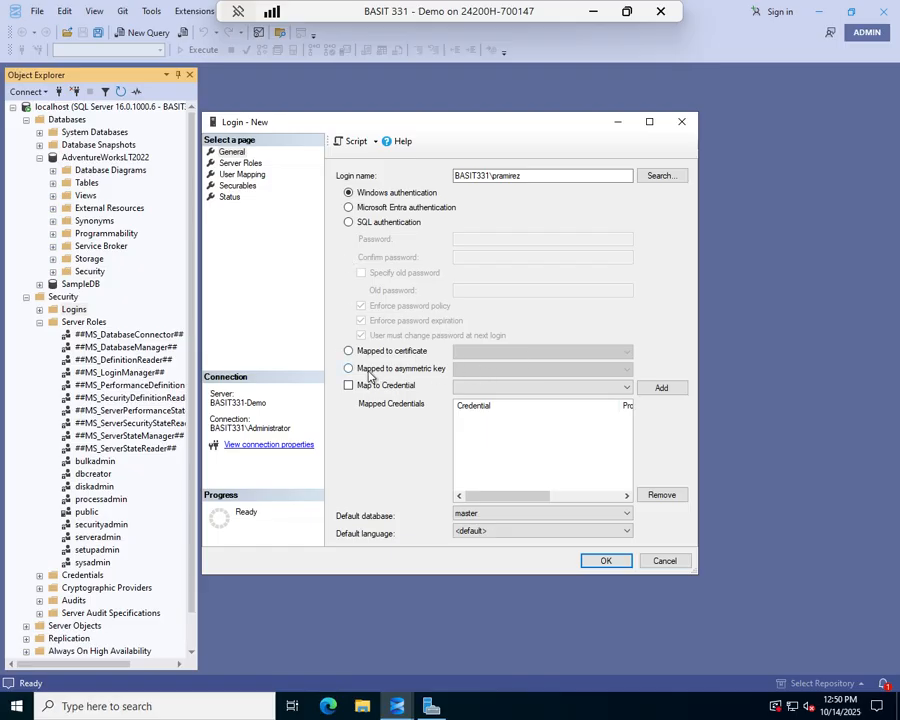
Step: Tick the diskadmin server role, review User Mapping, Securables and Status, and create the login
left_click(240, 163)
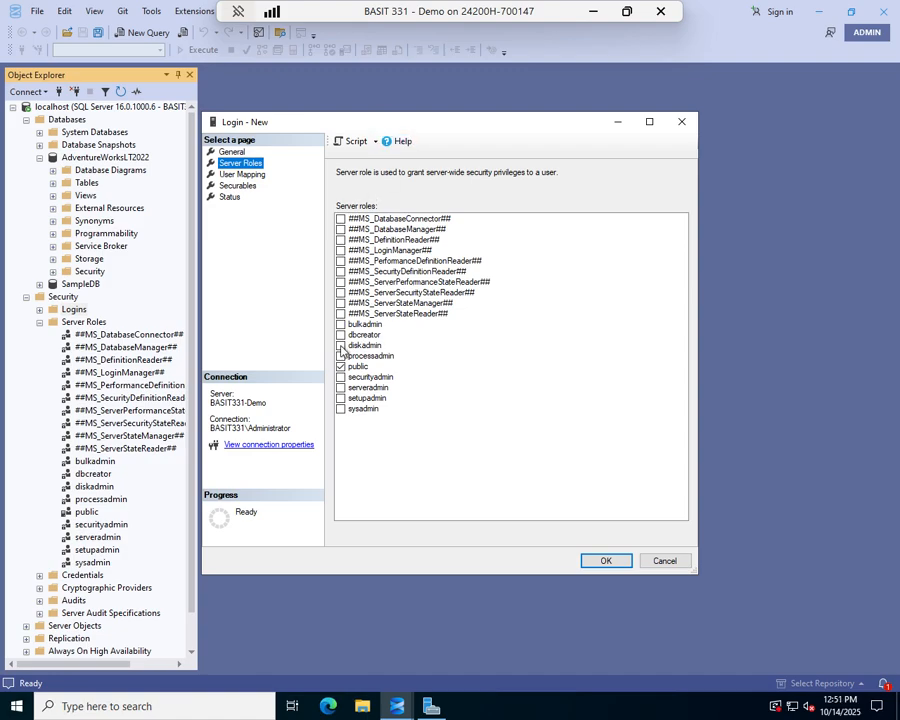
left_click(341, 347)
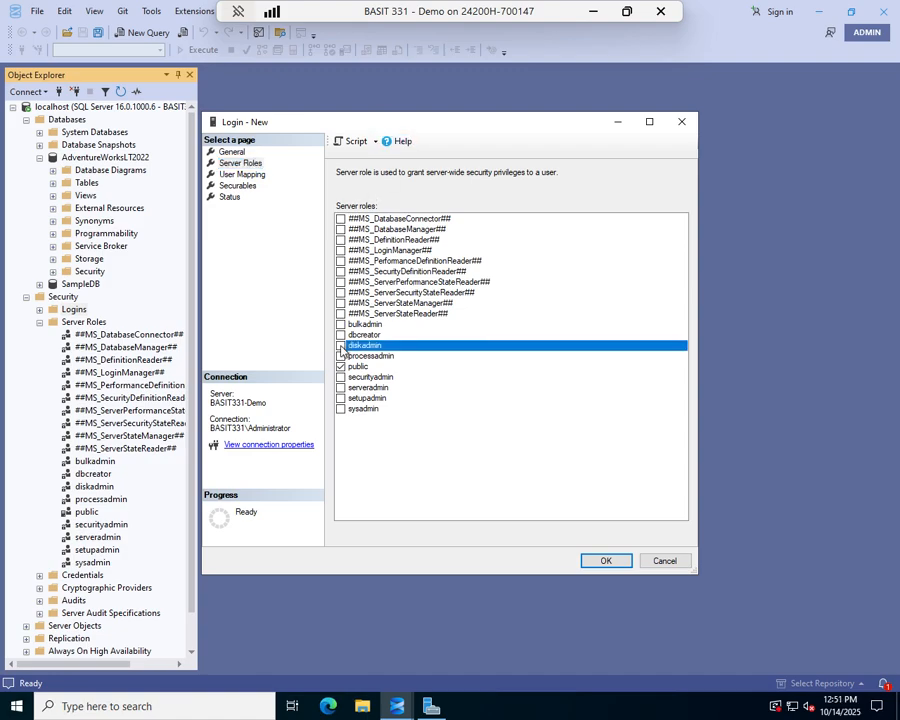
left_click(245, 174)
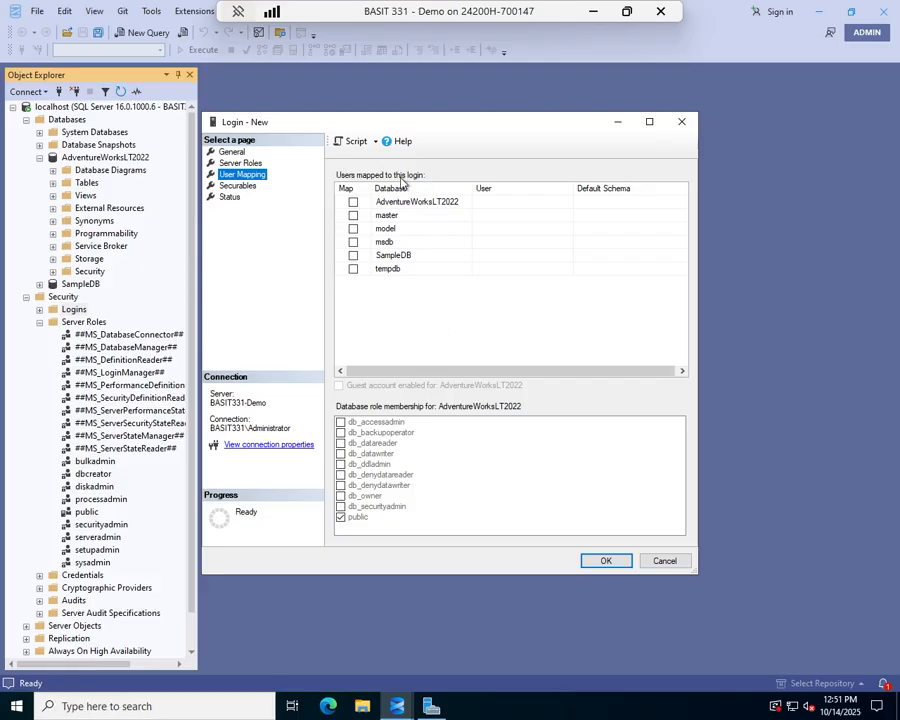
left_click(237, 185)
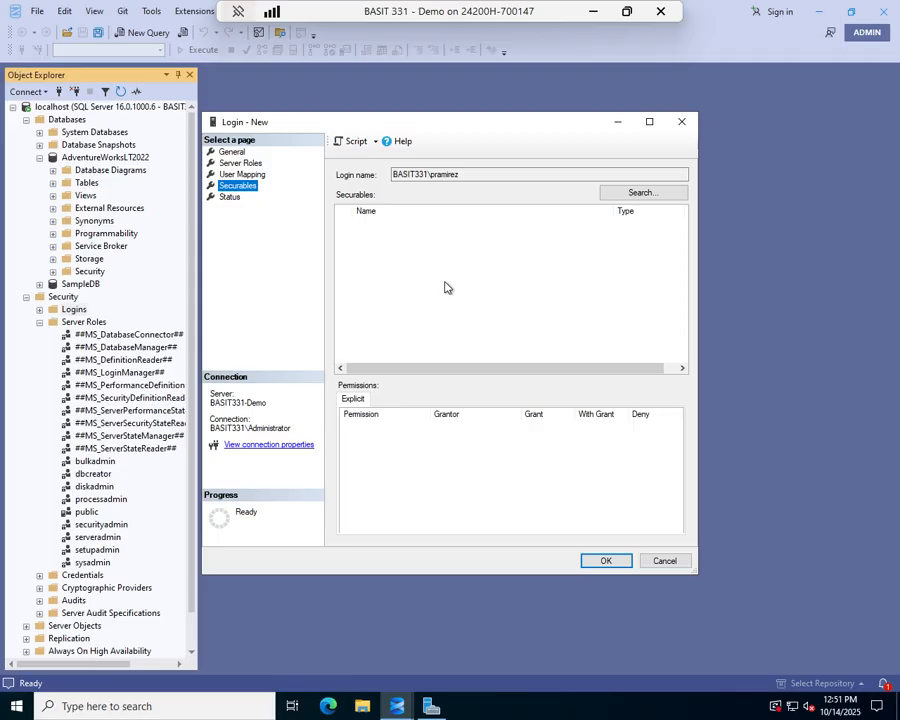
left_click(240, 175)
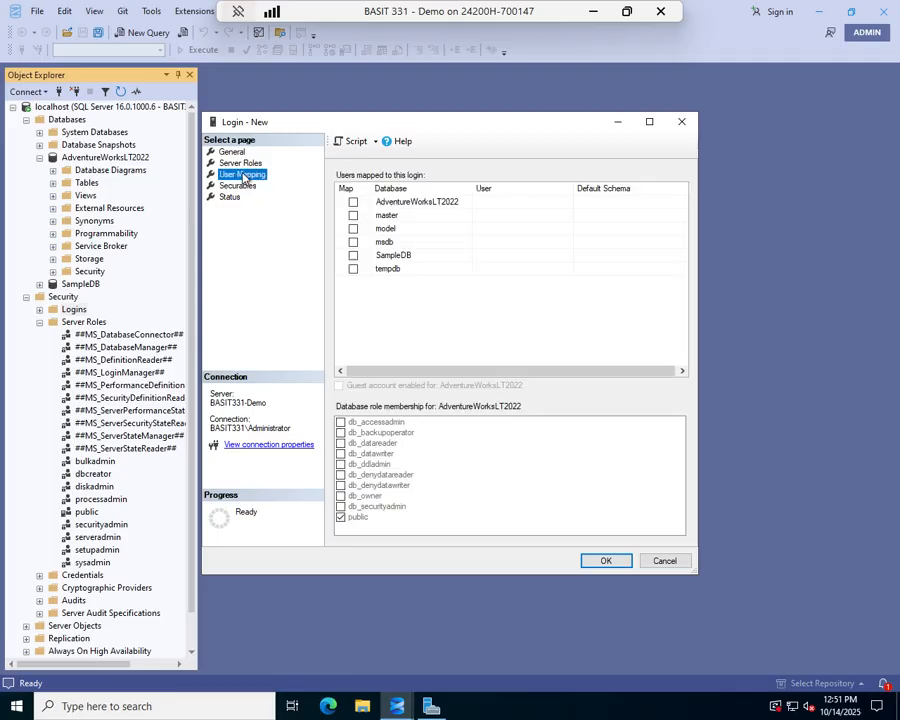
left_click(230, 198)
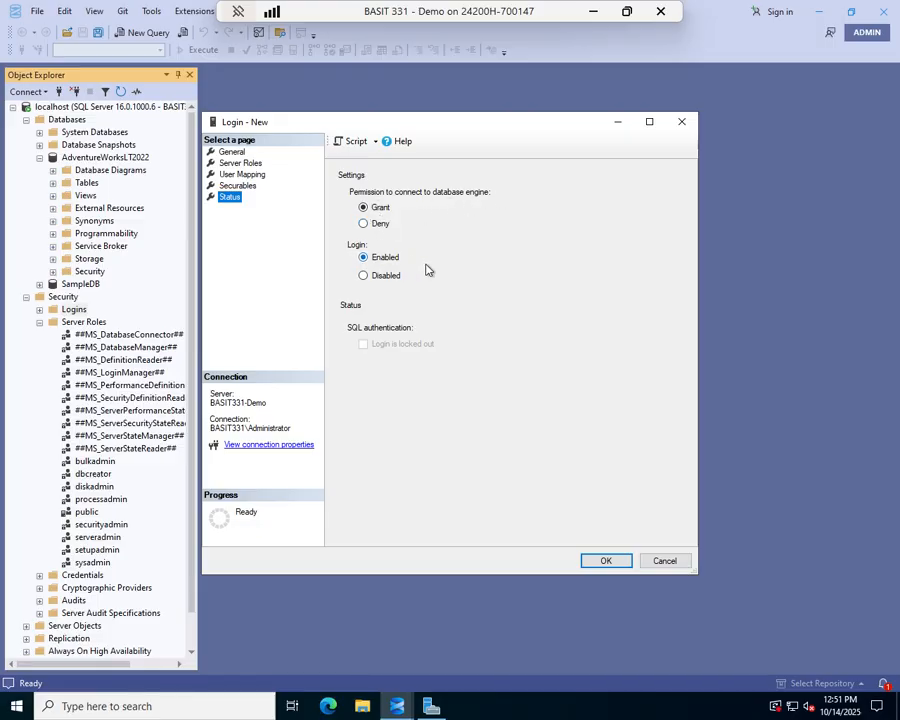
left_click(604, 561)
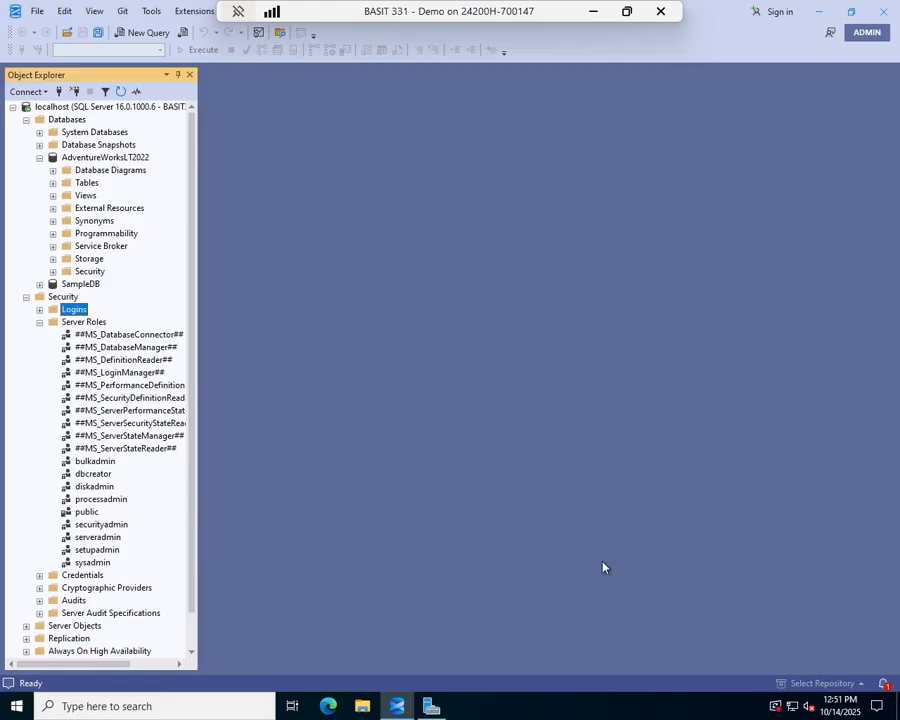
Step: Open the new login's properties under Logins and view its diskadmin and public server roles
left_click(39, 310)
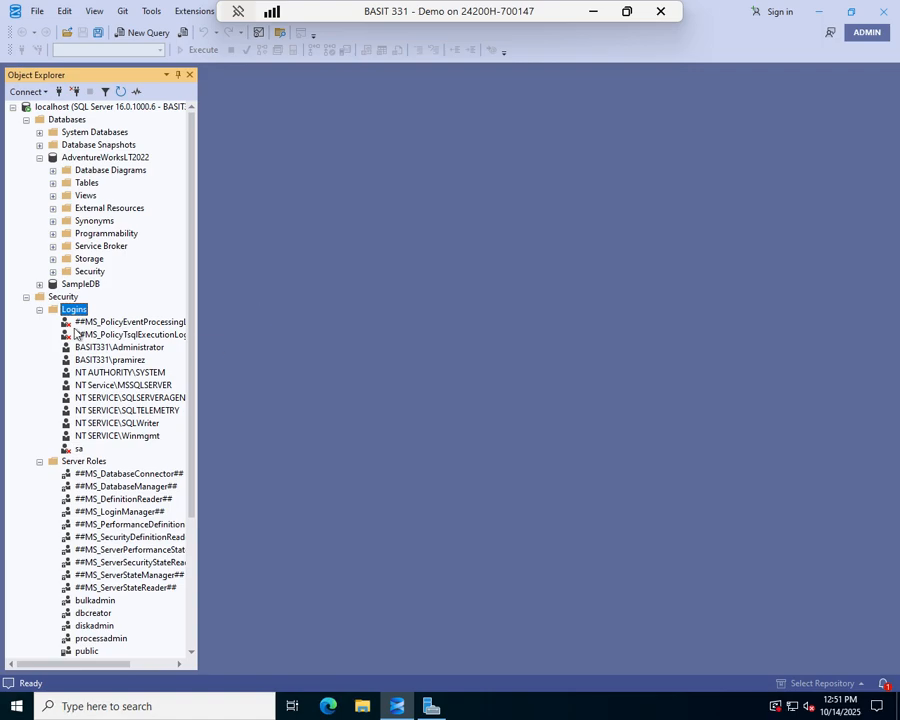
double_click(100, 359)
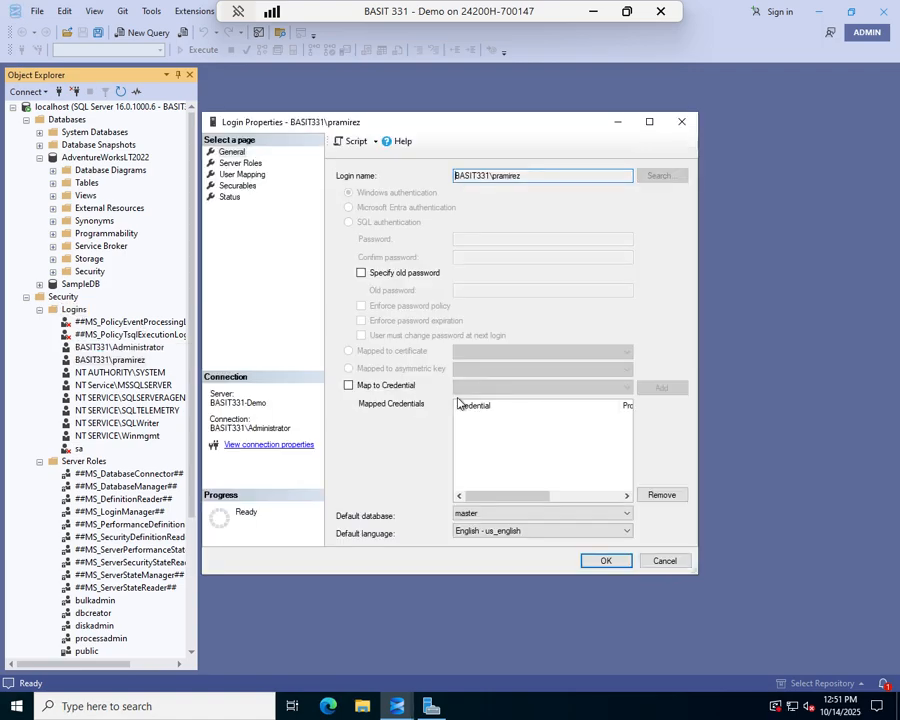
left_click(253, 164)
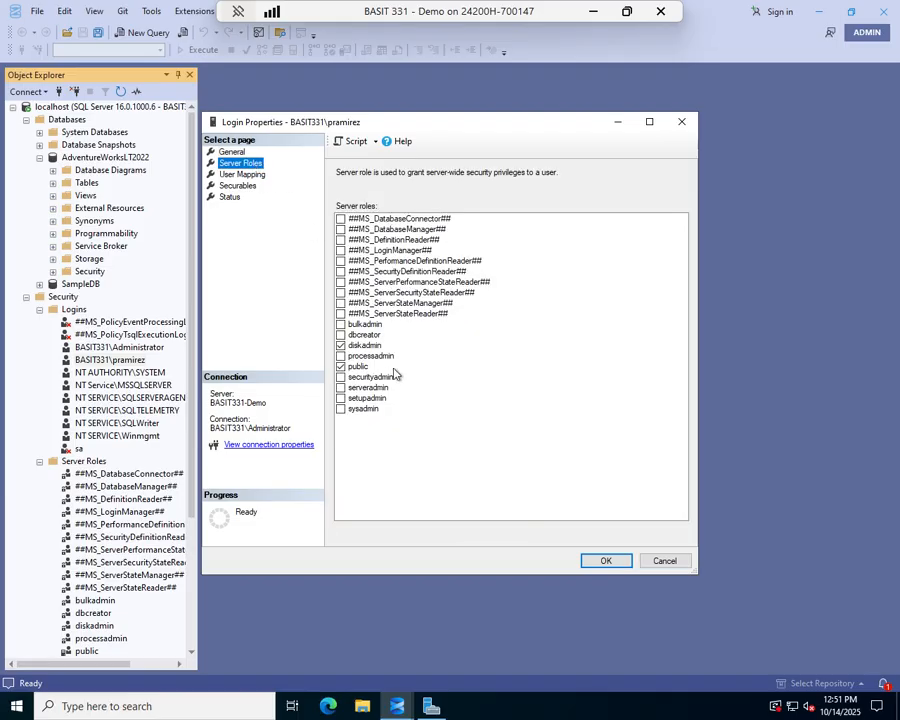
Step: Check the login's explicit permissions on the BASIT331-Demo server, including Connect SQL granted by sa
left_click(236, 186)
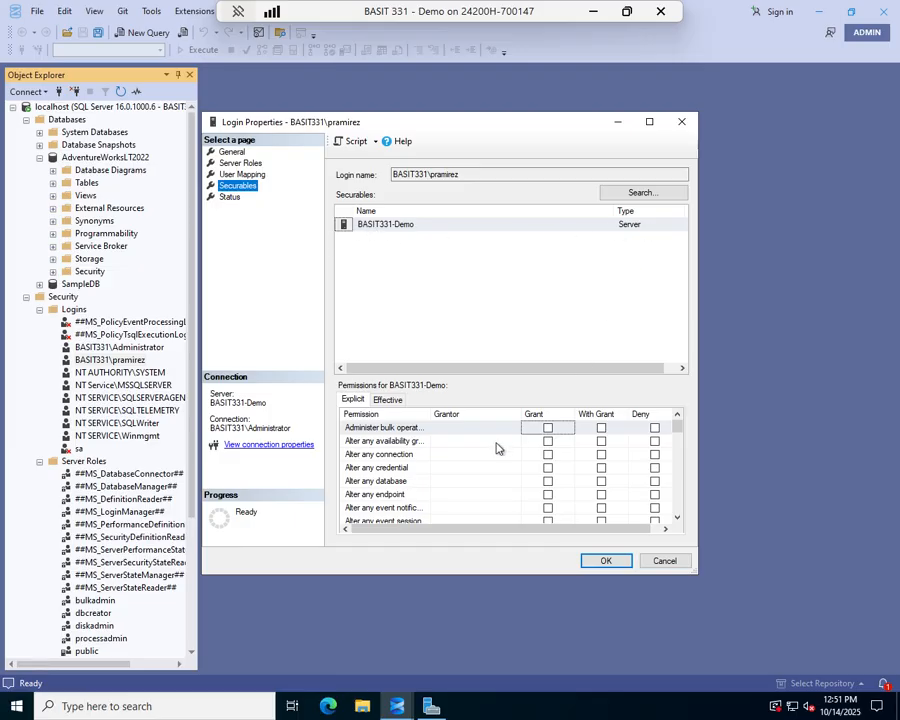
scroll(494, 443, "down", 2)
scroll(494, 443, "down", 6)
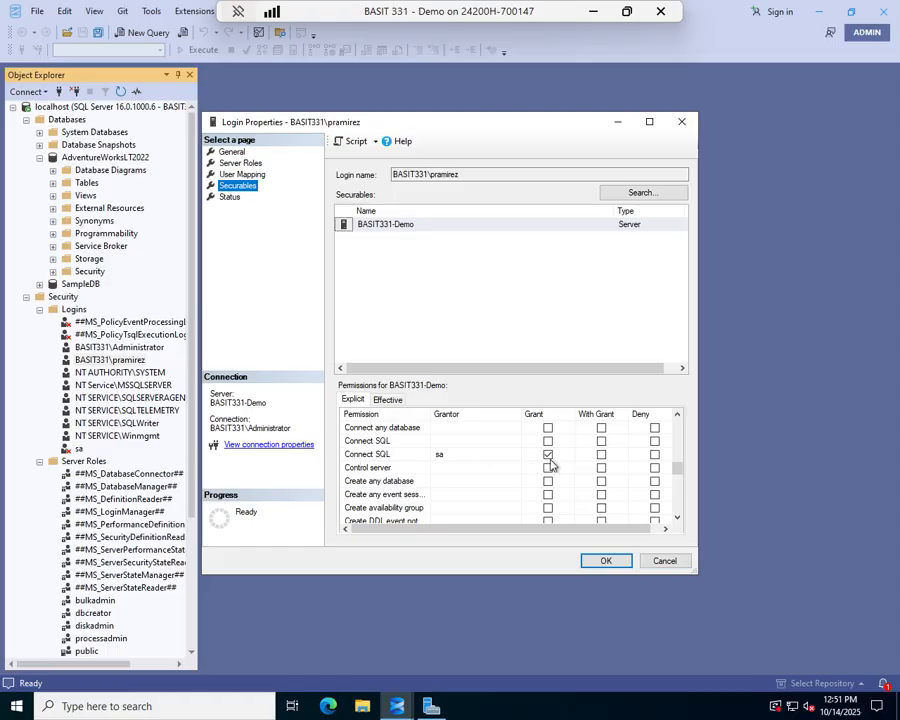
scroll(549, 463, "up", 8)
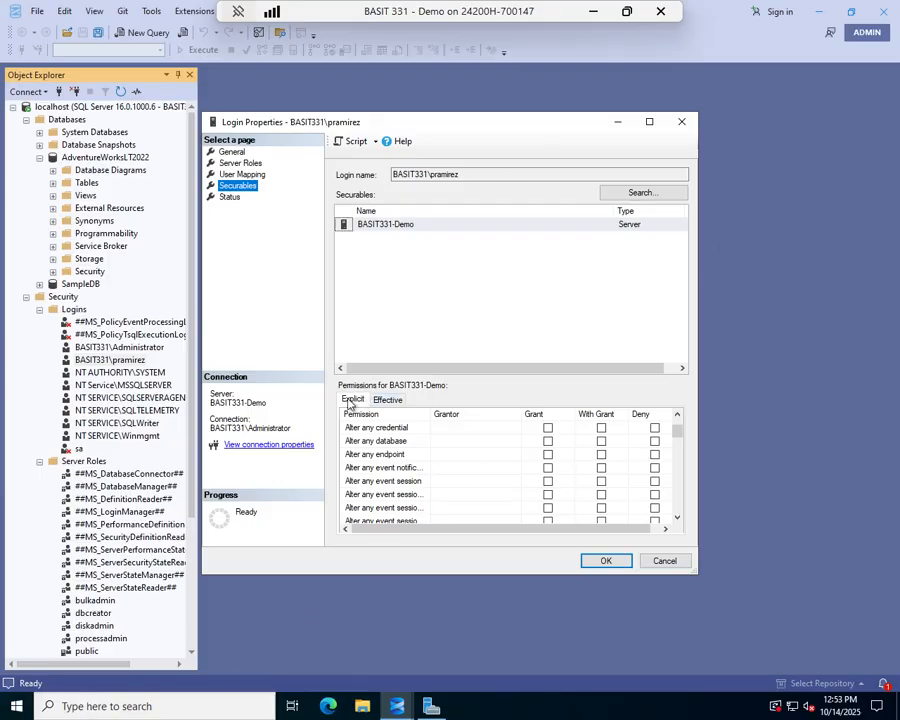
Step: Compare explicit and effective permissions, ending on effective: ALTER RESOURCES, CONNECT SQL, VIEW ANY DATABASE
left_click(394, 402)
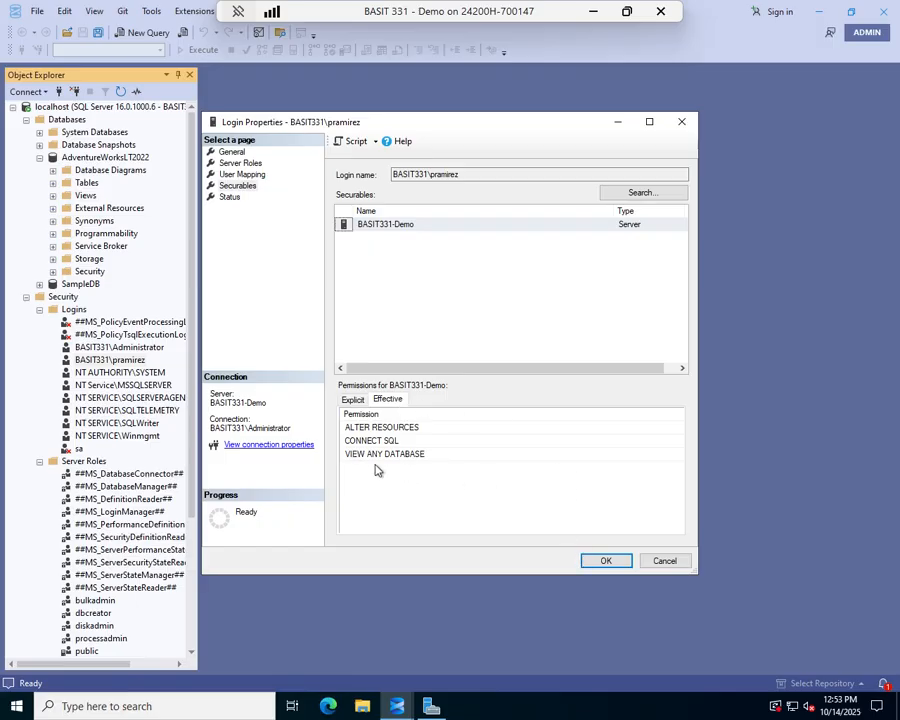
left_click(357, 400)
scroll(450, 488, "down", 5)
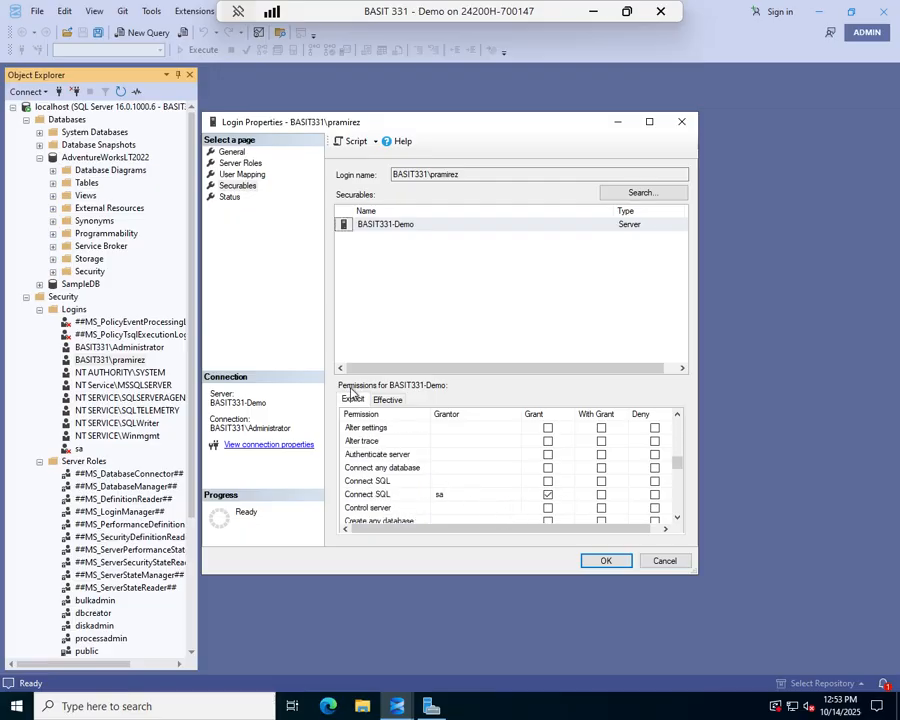
left_click(390, 400)
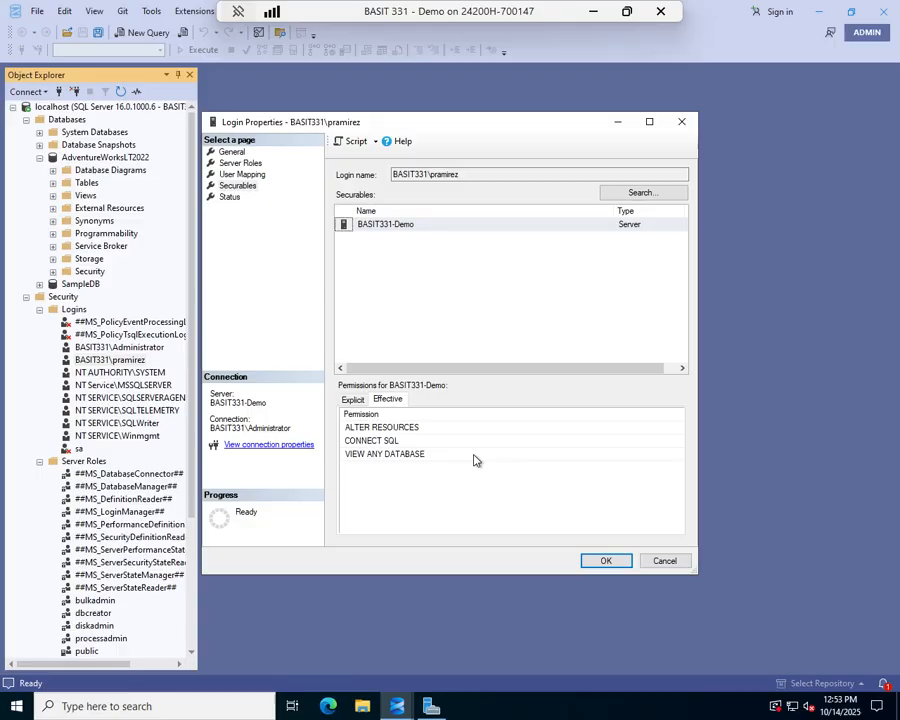
Step: Confirm the Login Properties dialog with OK so the login remains listed under Logins
left_click(607, 563)
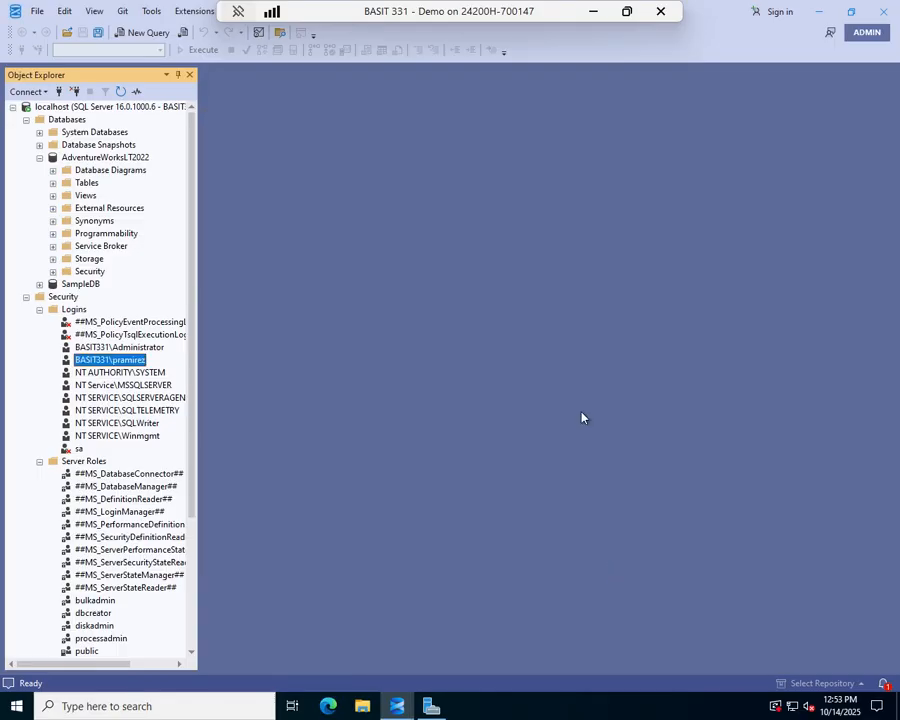